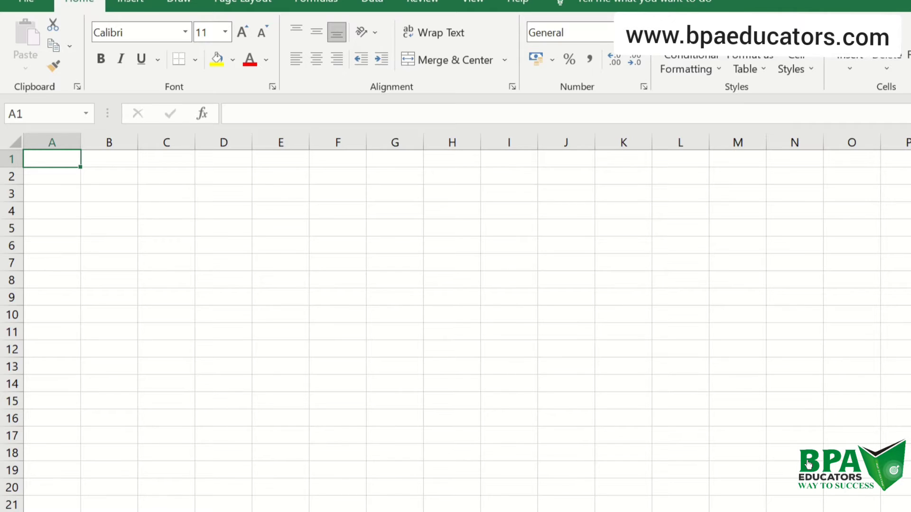
# - Enter the column header "Customer name" in cell A1
pyautogui.write('Cu')
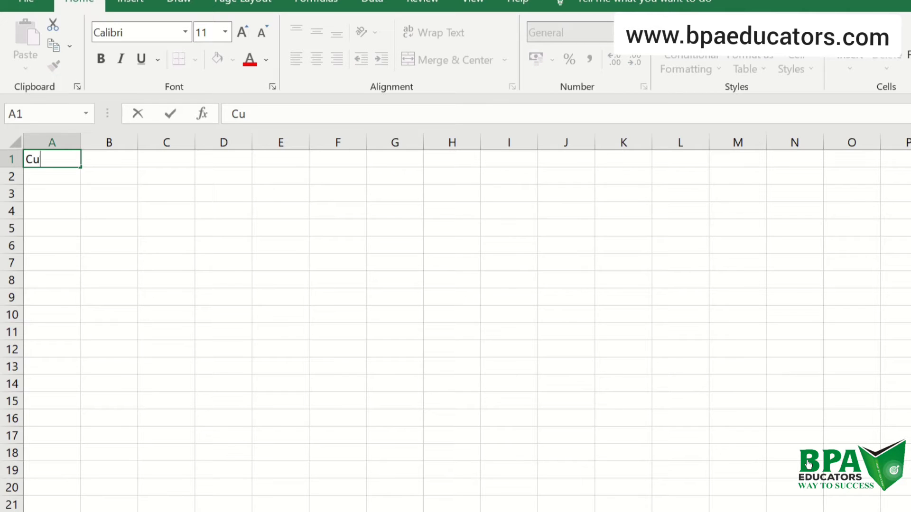
pyautogui.write('stomer')
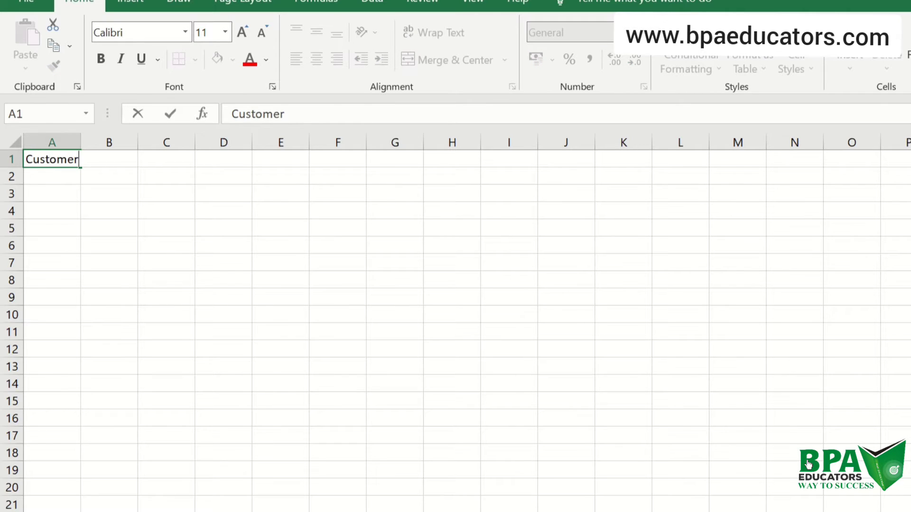
pyautogui.write(' name')
pyautogui.press('Return')
# - Fill cells A2 to A6 with five customers' first names, one per row
pyautogui.write('Aarti')
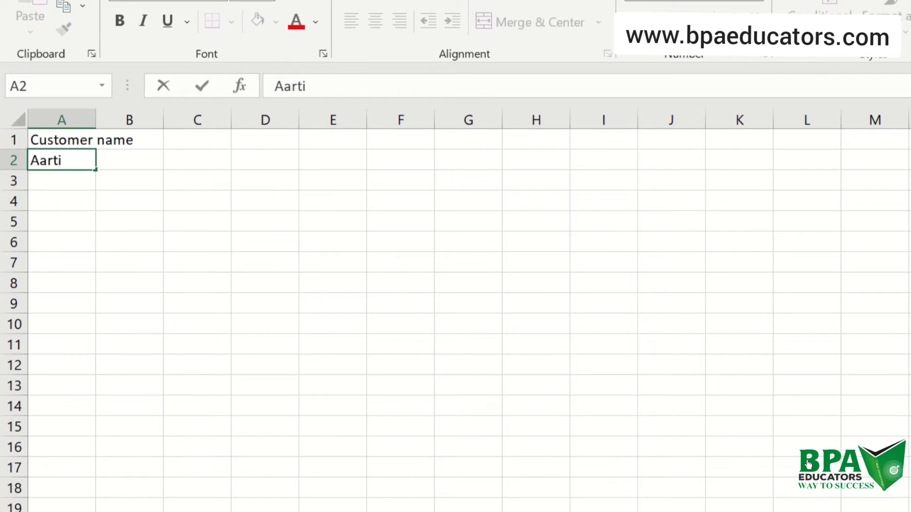
pyautogui.press('Return')
pyautogui.write('pooja')
pyautogui.press('Return')
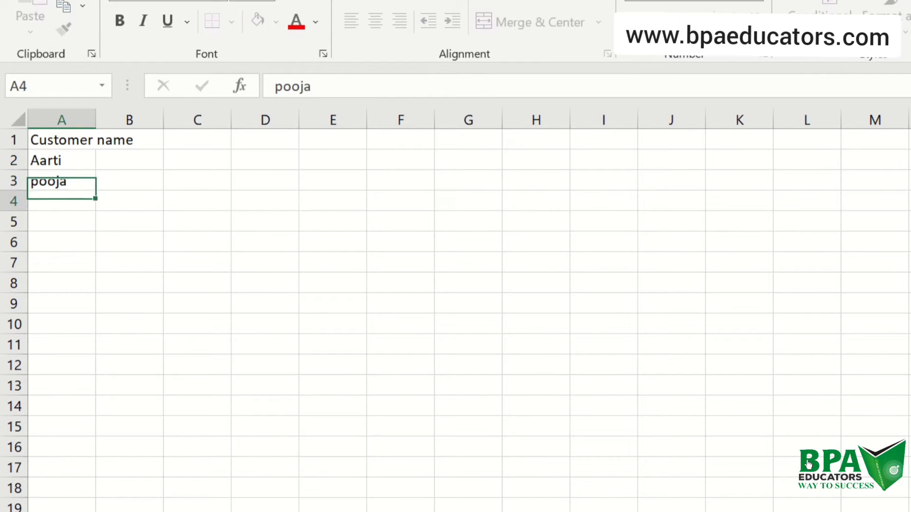
pyautogui.write('beena')
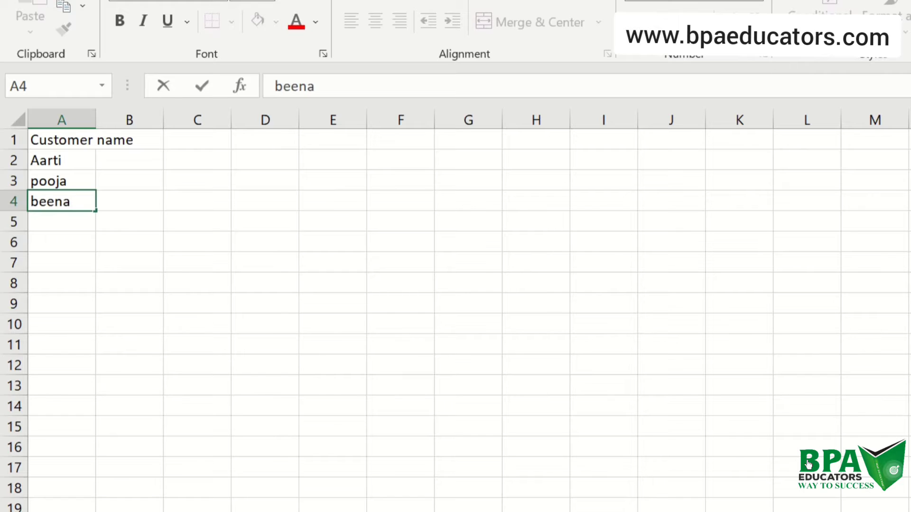
pyautogui.press('Return')
pyautogui.write('preti')
pyautogui.press('Return')
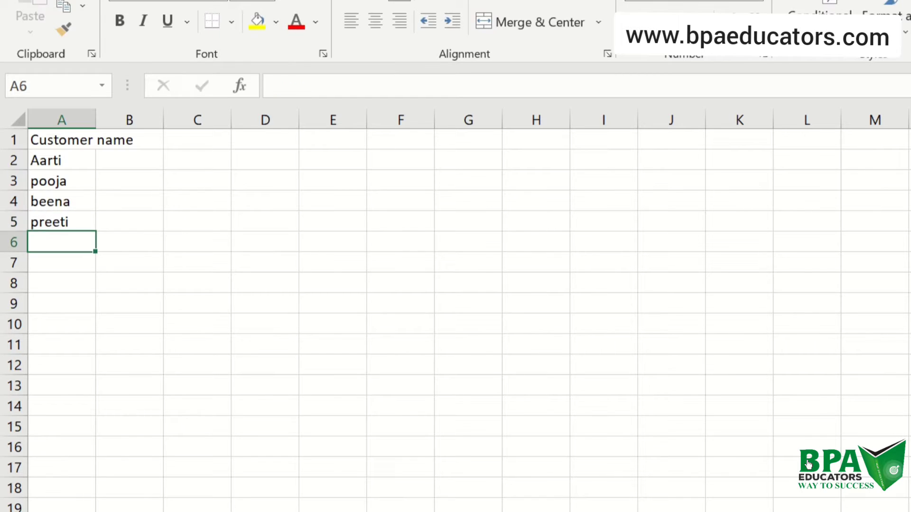
pyautogui.write('rahul')
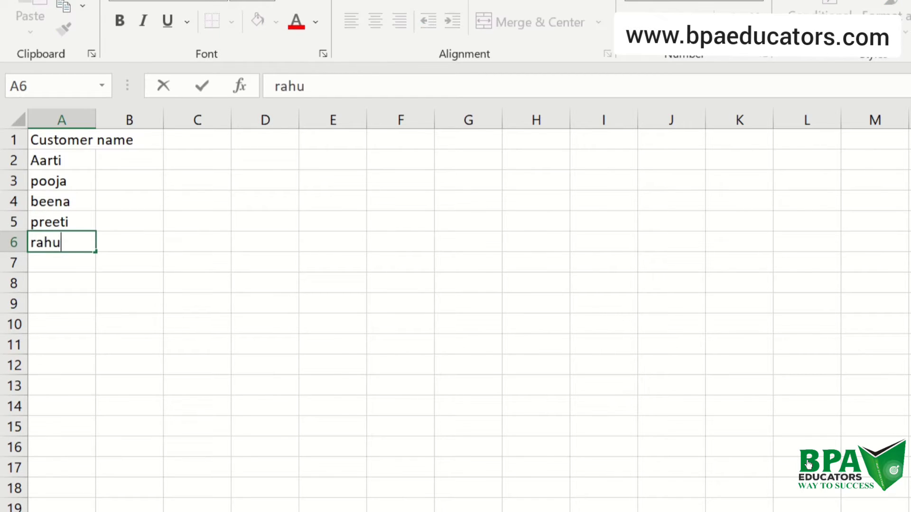
pyautogui.press('Return')
# - Continue the customer list with six more first names in cells A7 to A12
pyautogui.write('raj')
pyautogui.press('Return')
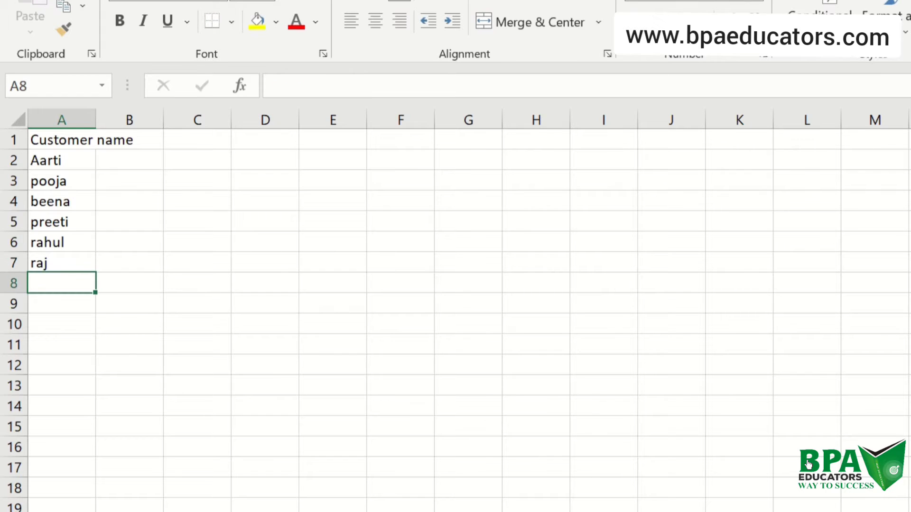
pyautogui.write('shiv')
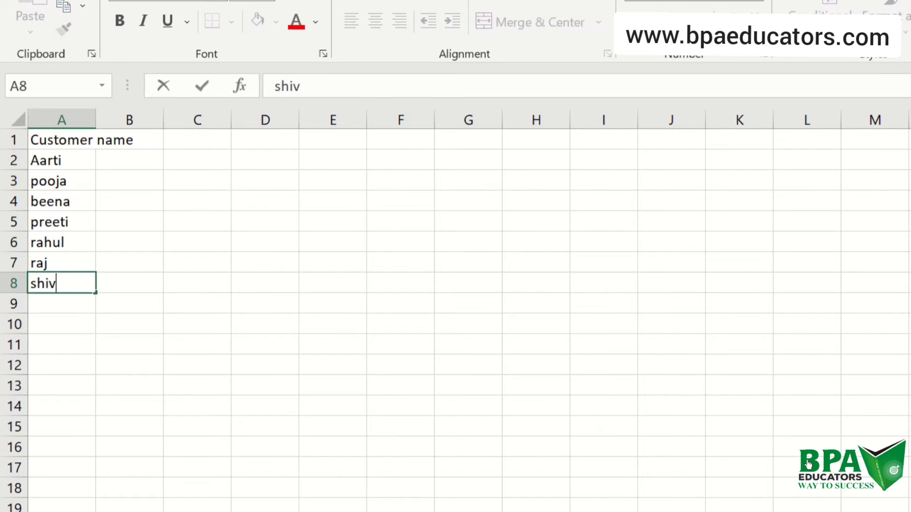
pyautogui.press('Return')
pyautogui.write('rakesh')
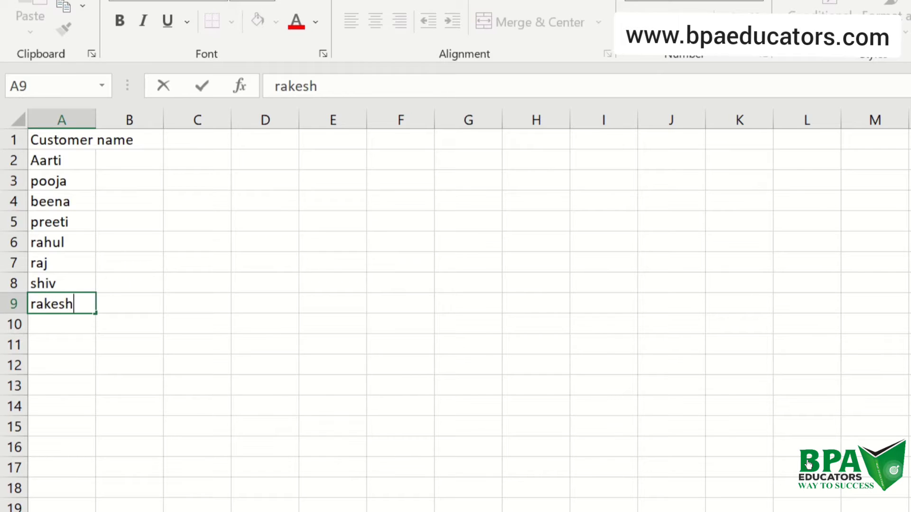
pyautogui.press('Return')
pyautogui.write('rajat')
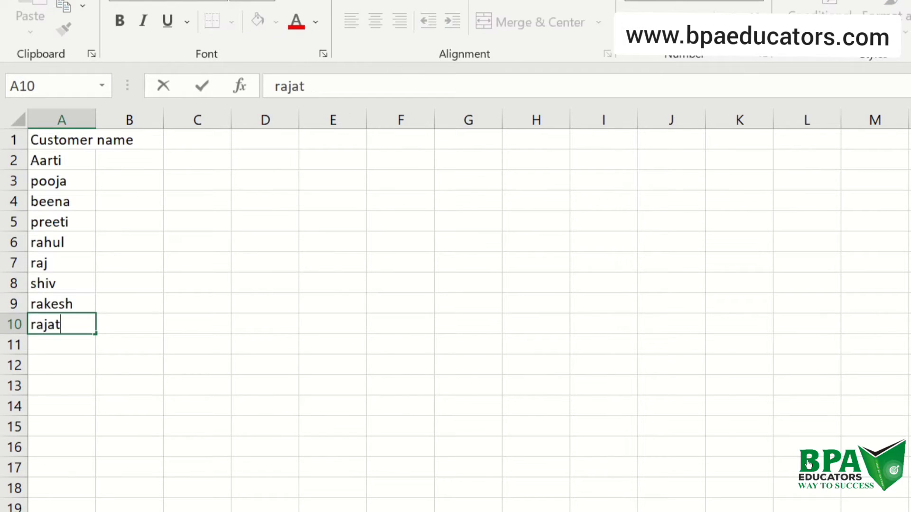
pyautogui.press('Return')
pyautogui.write('suraj')
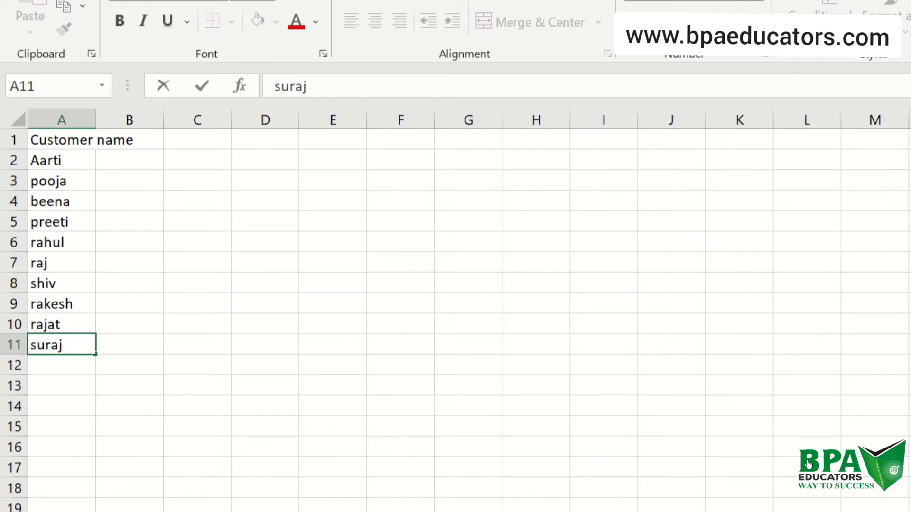
pyautogui.press('Return')
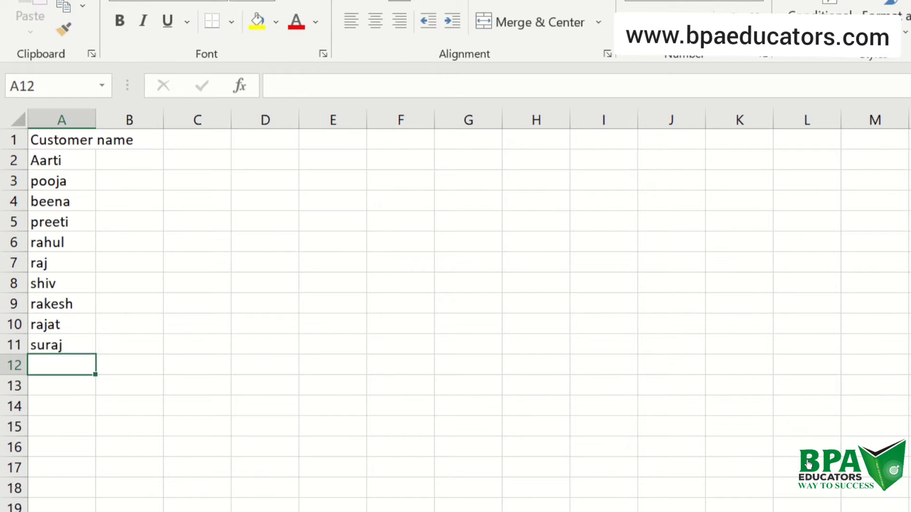
pyautogui.write('rin')
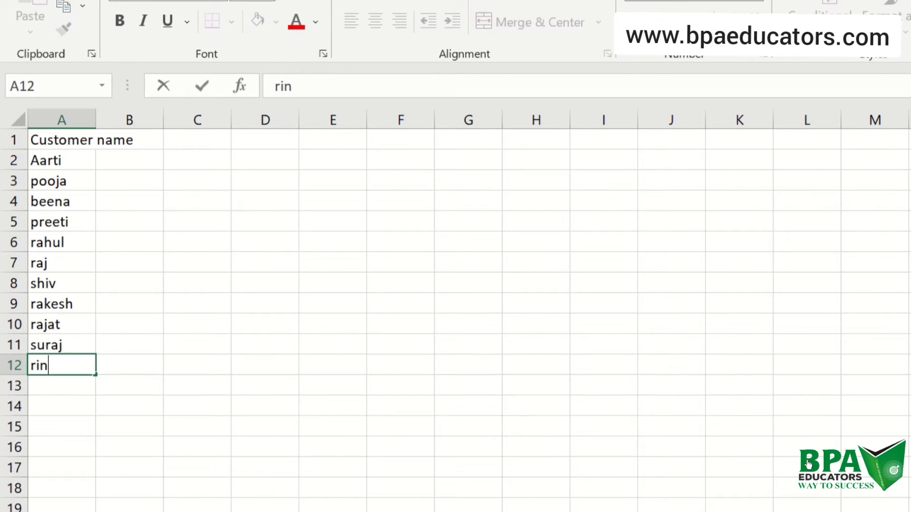
pyautogui.write('a')
pyautogui.click(98, 152)
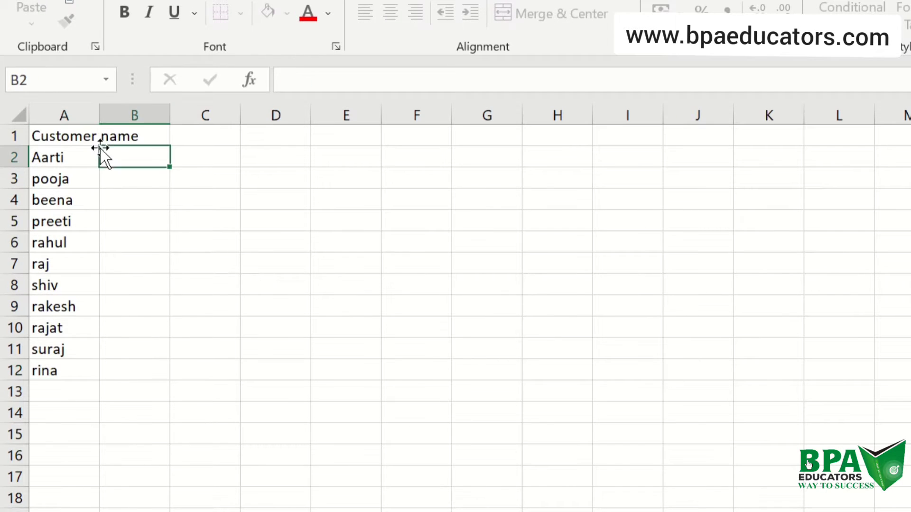
# - Widen column A to about 13.18 so its header fits, and enter the header "Bill Date" in B1
pyautogui.moveTo(99, 121); pyautogui.dragTo(141, 120)
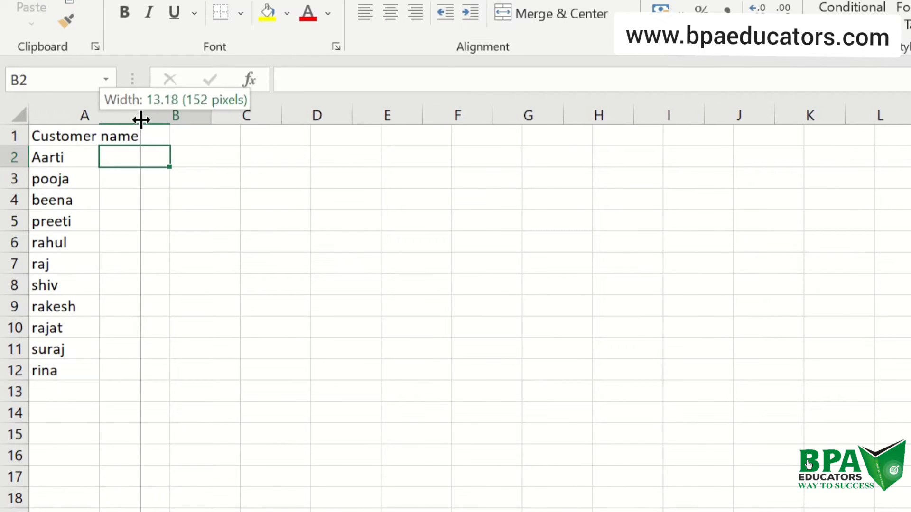
pyautogui.click(164, 138)
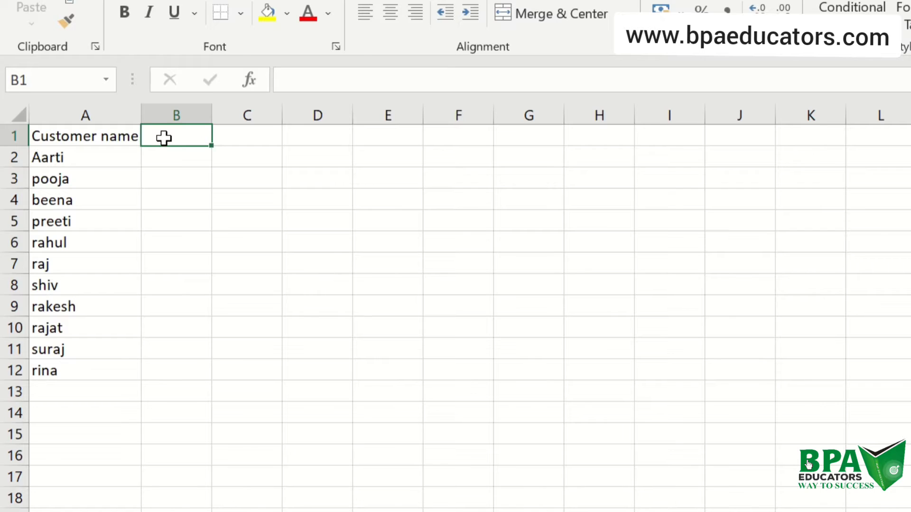
pyautogui.write('Bill D')
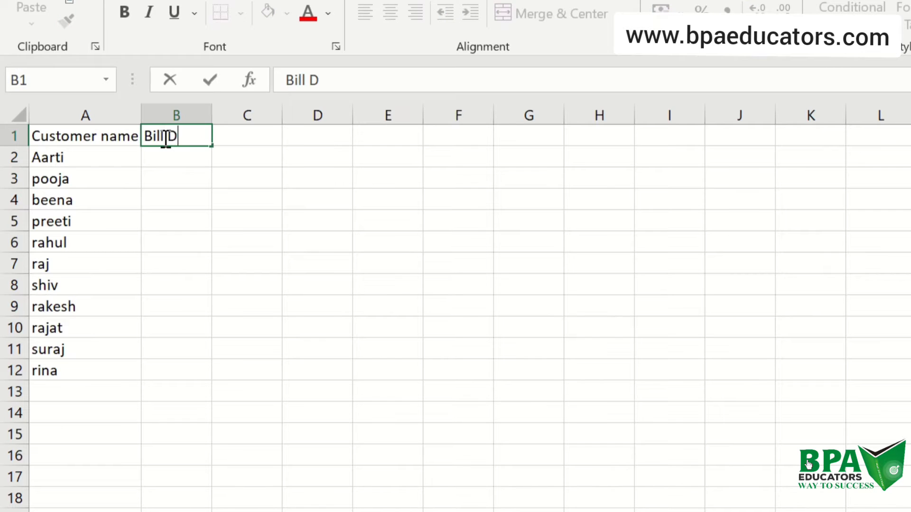
pyautogui.write('ate')
pyautogui.press('Return')
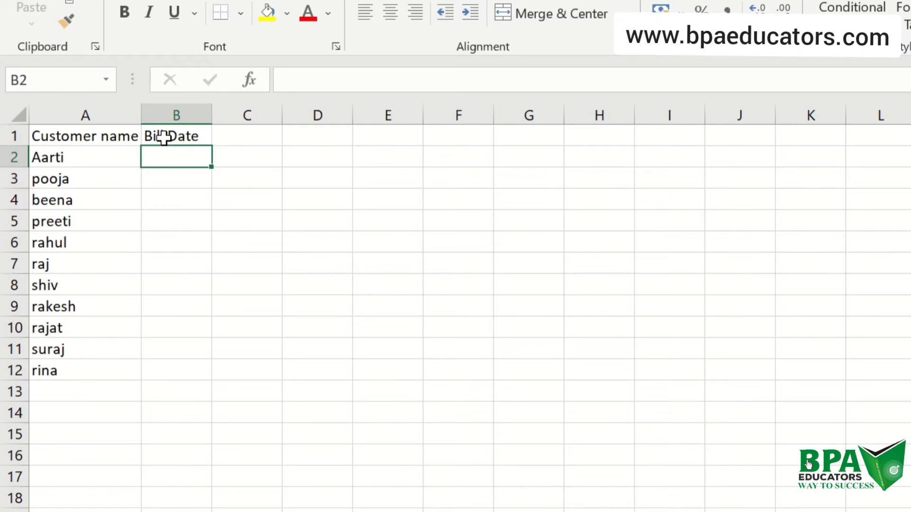
# - Enter the bill dates 13/12/21, 14/12/21, 16/12/21 and 17/12/21 in cells B2 to B5
pyautogui.write('13/12')
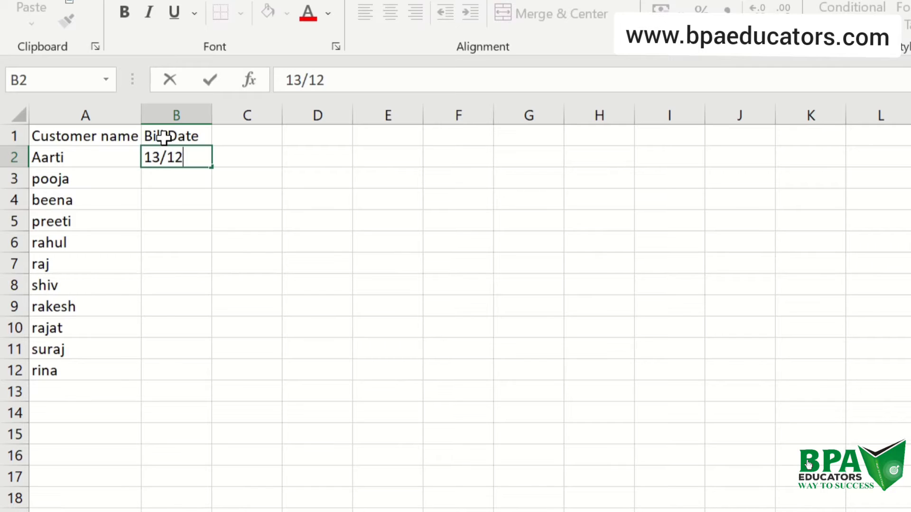
pyautogui.write('/21')
pyautogui.press('Return')
pyautogui.write('14')
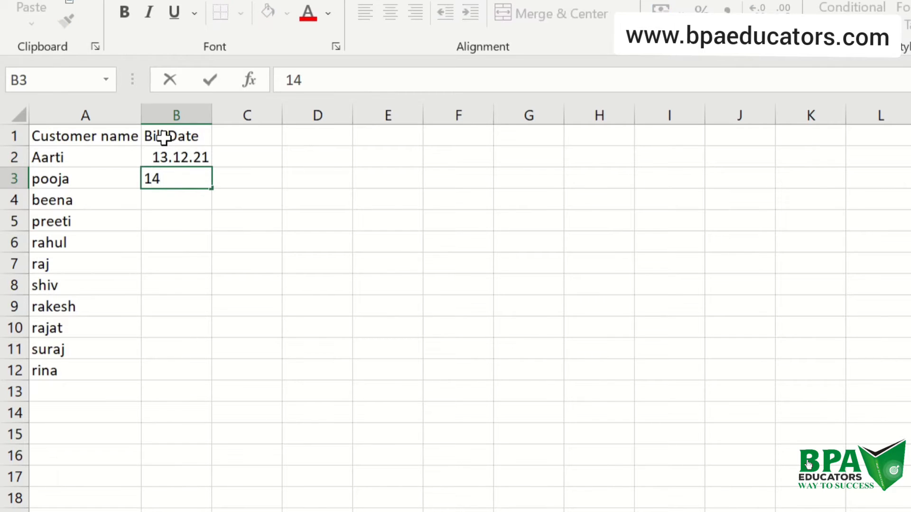
pyautogui.write('/12/21')
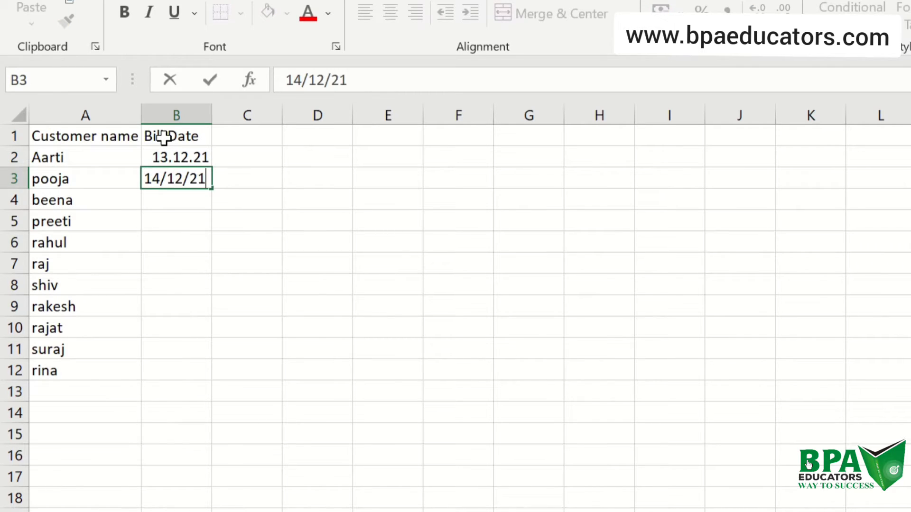
pyautogui.press('Return')
pyautogui.write('1')
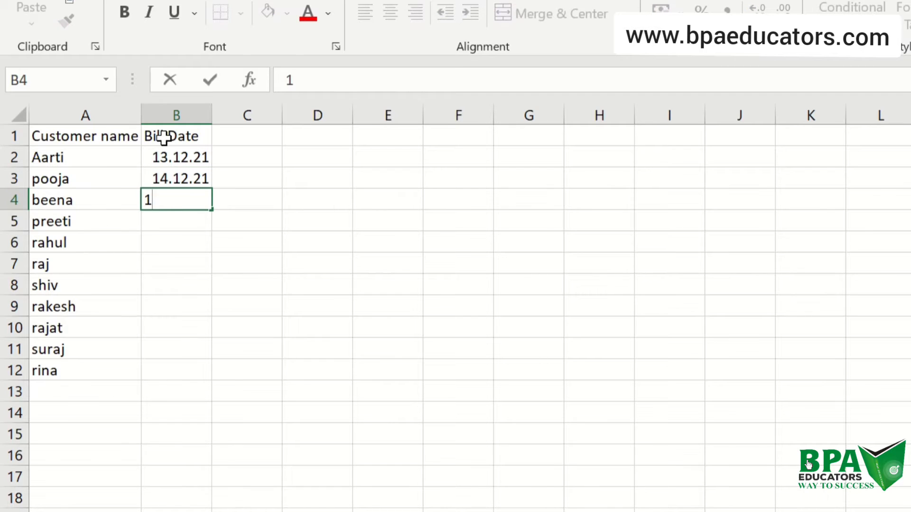
pyautogui.write('6/12/21')
pyautogui.press('Return')
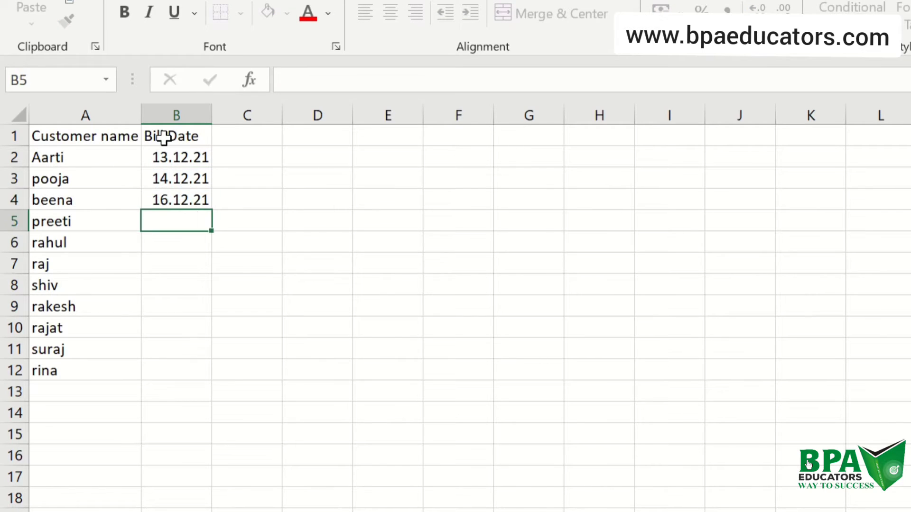
pyautogui.write('17/12')
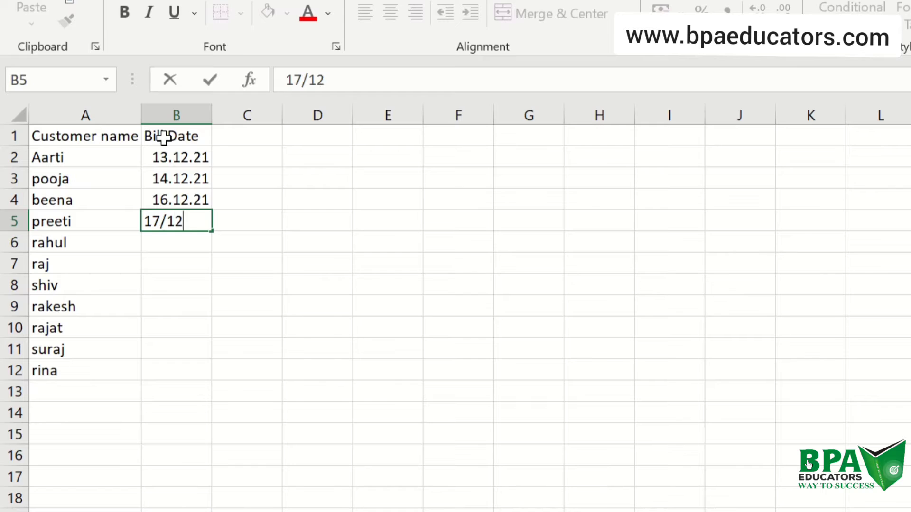
pyautogui.write('/21/')
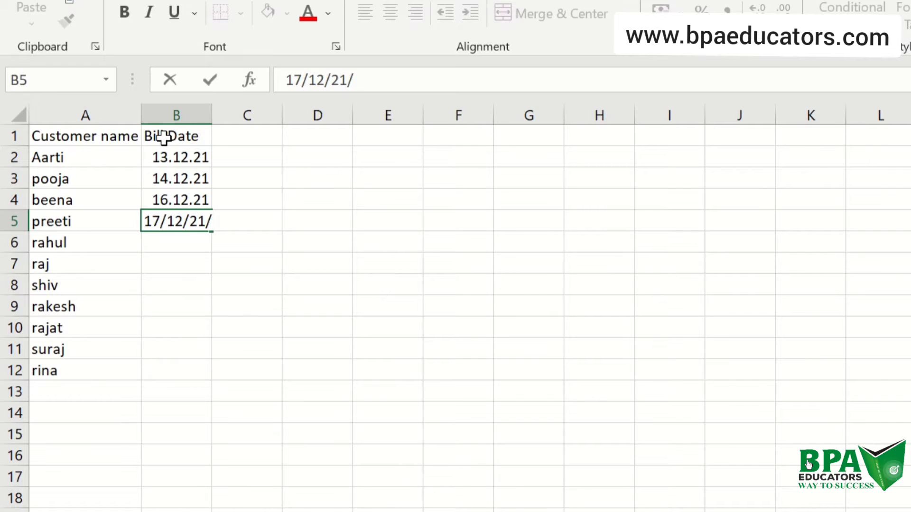
pyautogui.press('Return')
# - Move the four bill dates from B2:B5 down to B7:B10
pyautogui.moveTo(164, 156); pyautogui.dragTo(161, 212)
pyautogui.hotkey('ctrl', 'c')
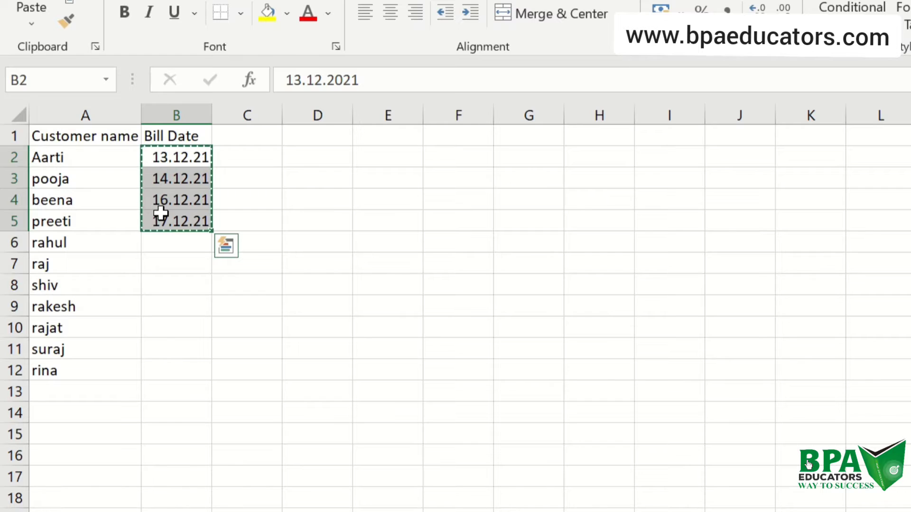
pyautogui.click(165, 261)
pyautogui.hotkey('ctrl', 'v')
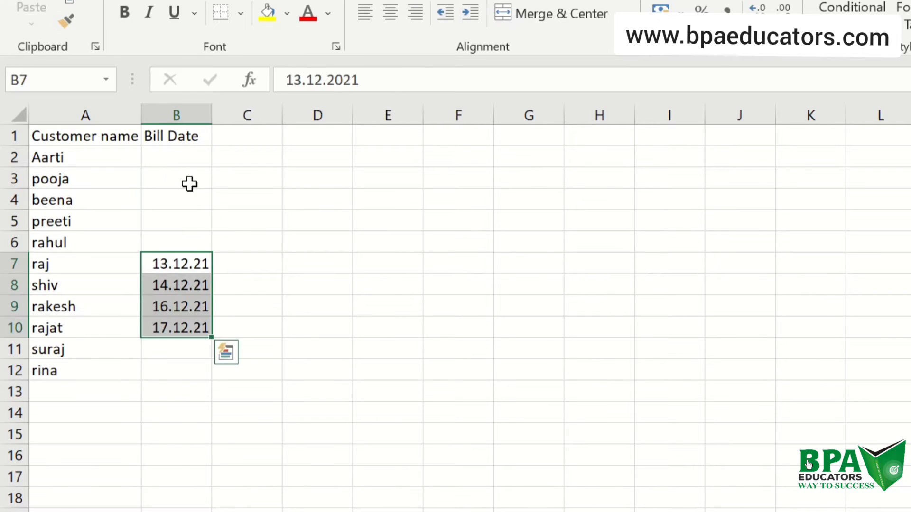
# - Enter the bill dates 2/12/21, 4/12/21, 7/12/21 and 9/12/21 in the emptied cells B2 to B5
pyautogui.click(169, 155)
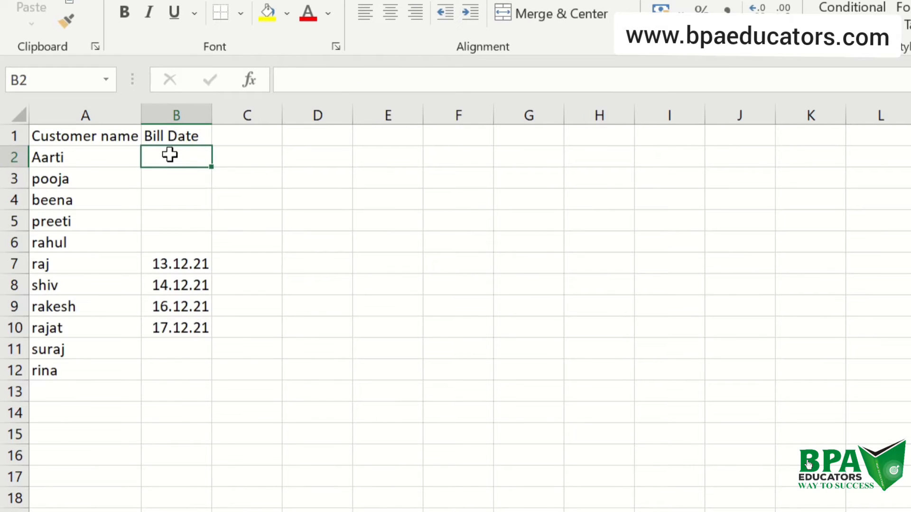
pyautogui.write('2/12/2')
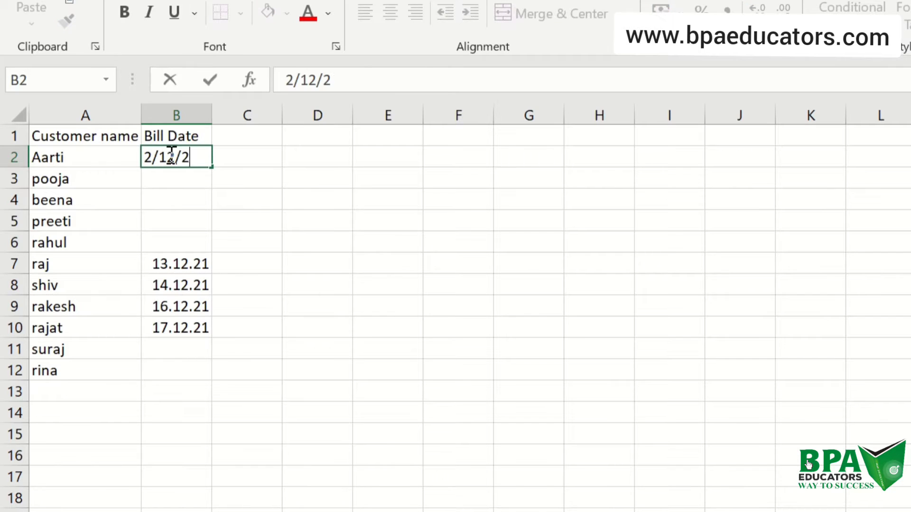
pyautogui.write('1')
pyautogui.press('Return')
pyautogui.write('4/12/')
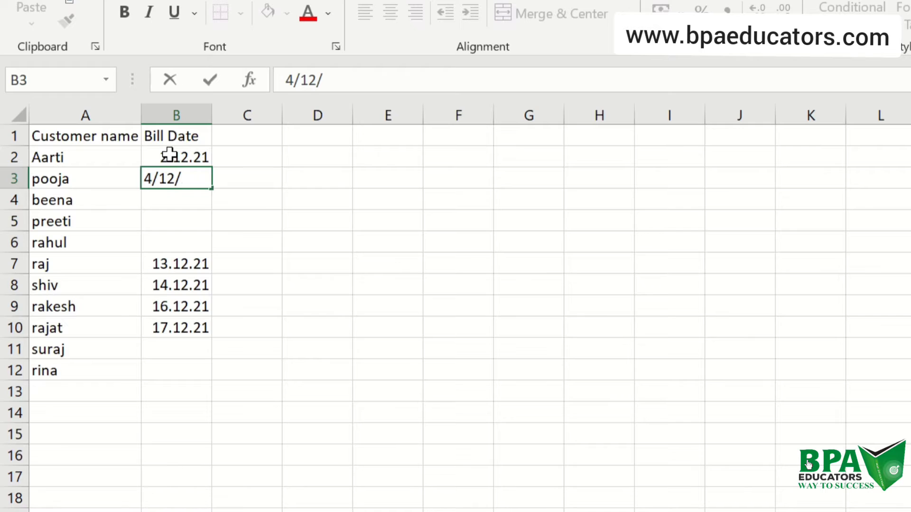
pyautogui.write('21')
pyautogui.press('Return')
pyautogui.write('7')
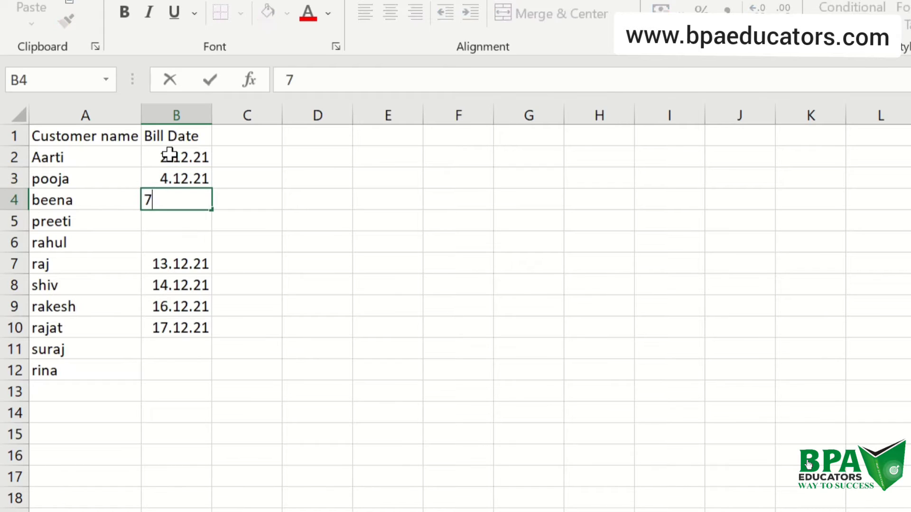
pyautogui.write('/12/21')
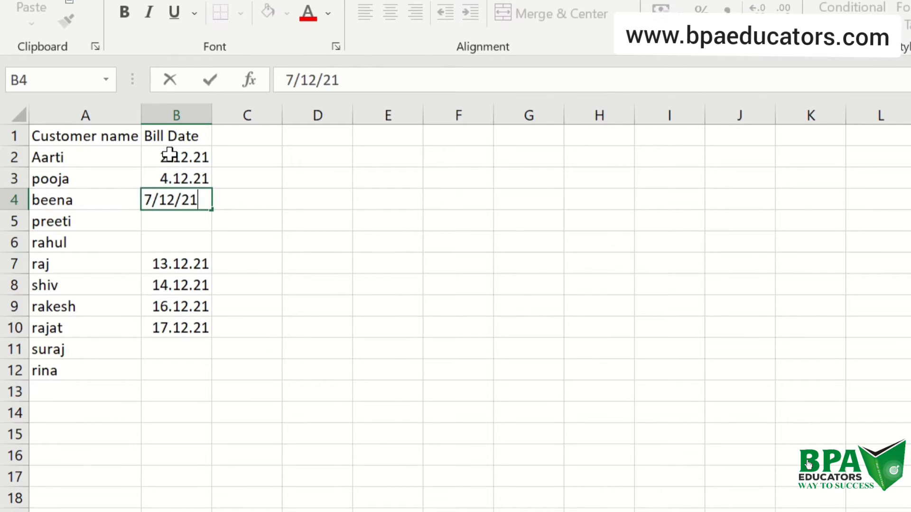
pyautogui.press('Return')
pyautogui.write('9/12/21')
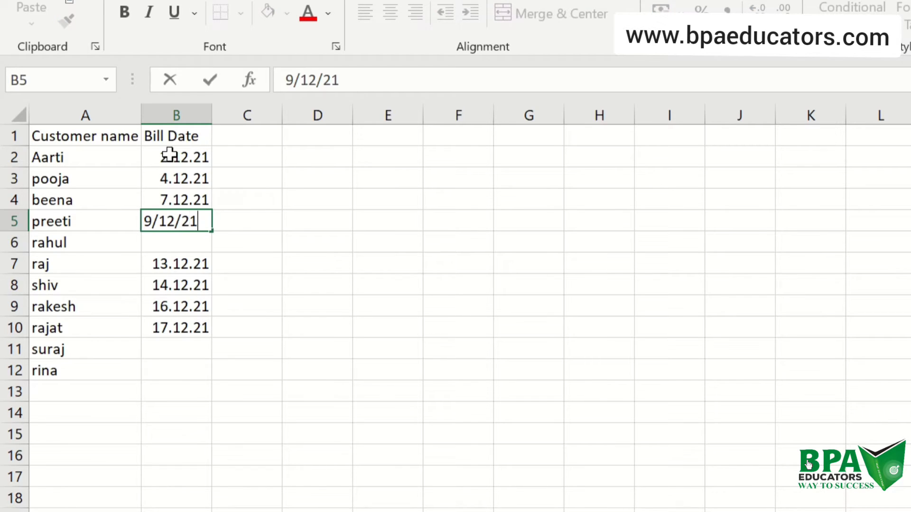
pyautogui.press('Return')
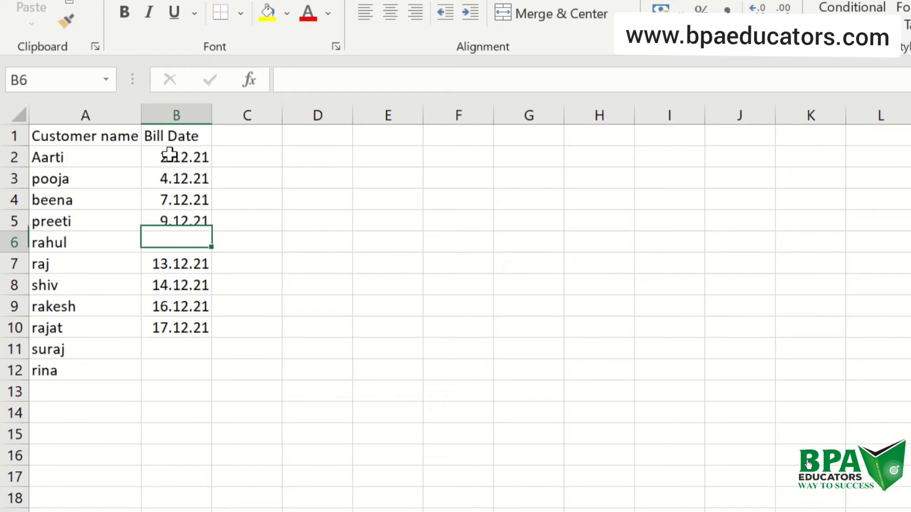
# - Fill the remaining bill dates: 10/12/21 in B6, 20/12/21 in B11 and 26/12/21 in B12
pyautogui.write('10/12/21')
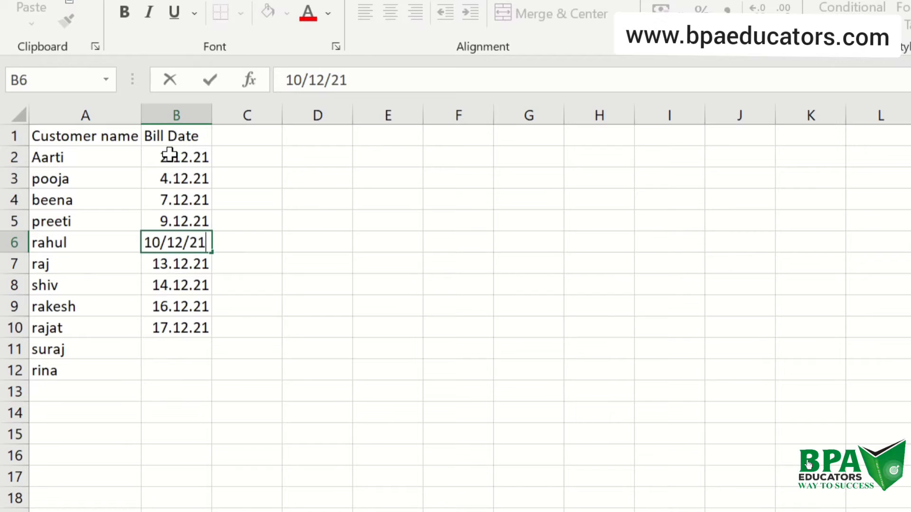
pyautogui.press('Return')
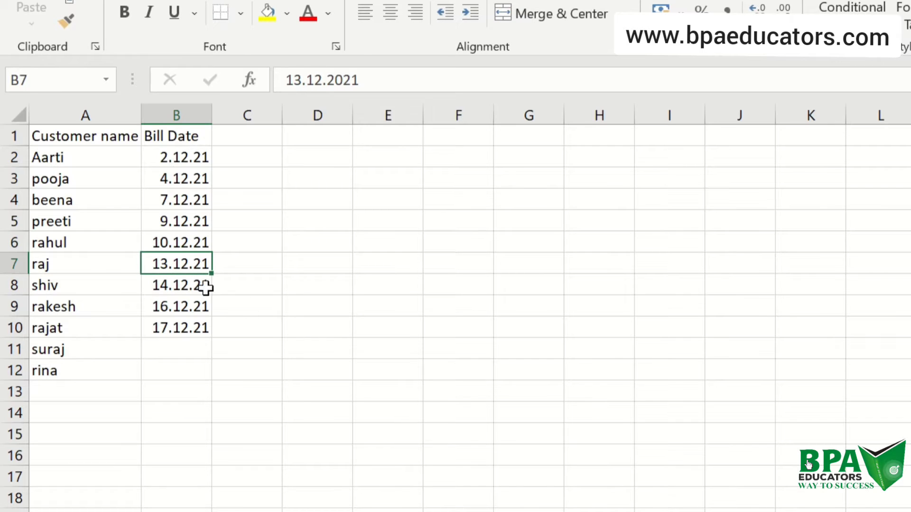
pyautogui.click(184, 350)
pyautogui.write('20')
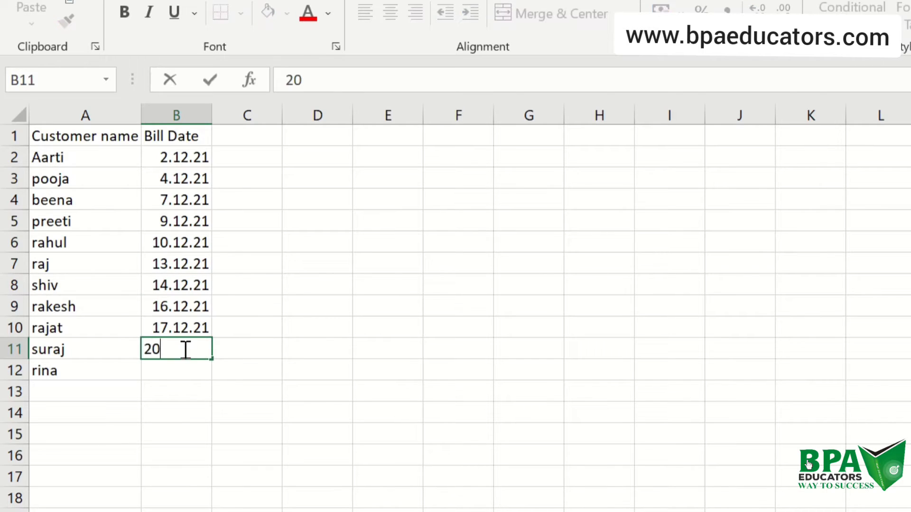
pyautogui.write('/12/21')
pyautogui.click(173, 368)
pyautogui.write('2')
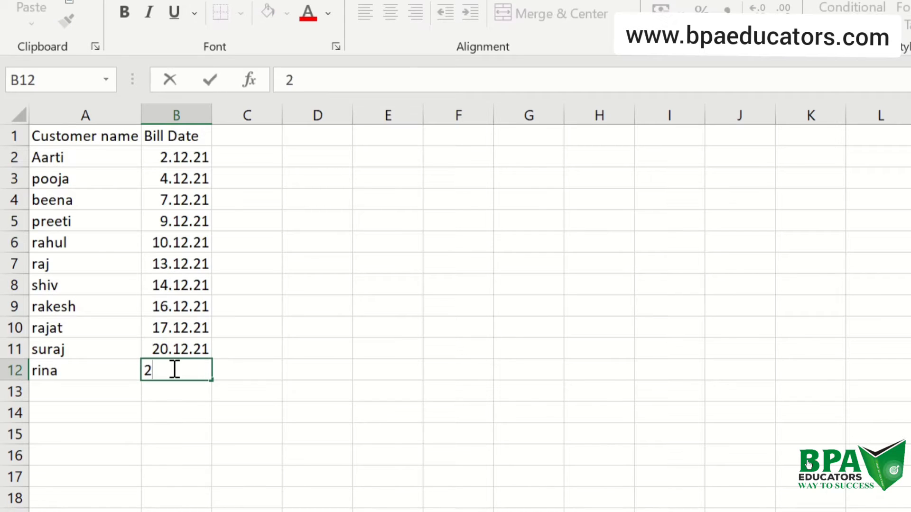
pyautogui.write('6/12/21')
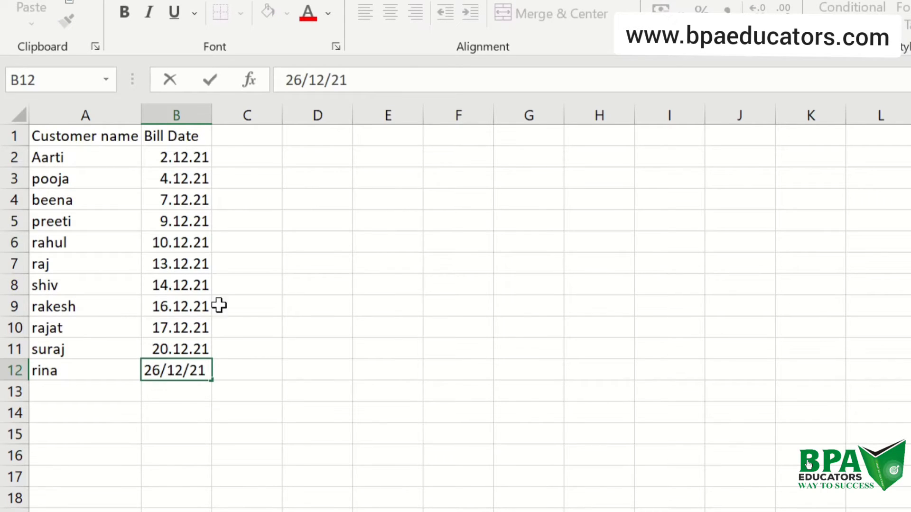
# - Enter the column header "Sales bill" in C1
pyautogui.click(233, 143)
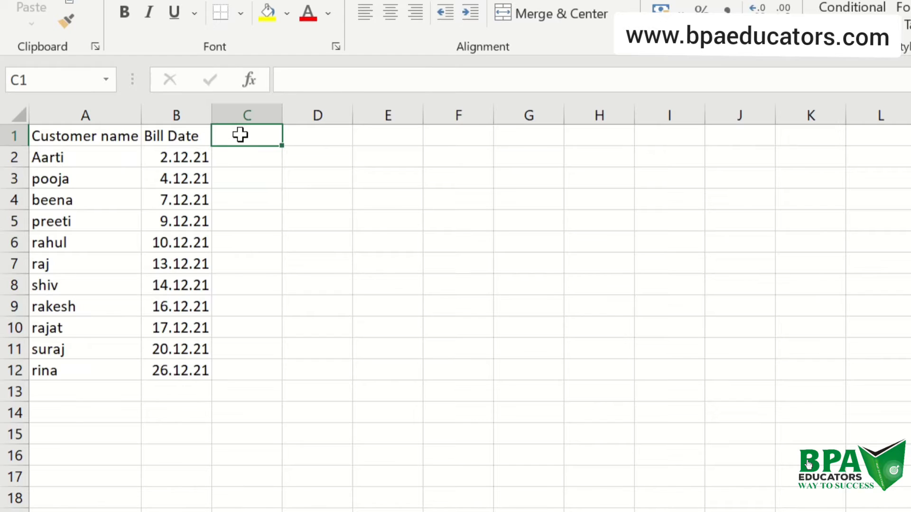
pyautogui.write('Sal')
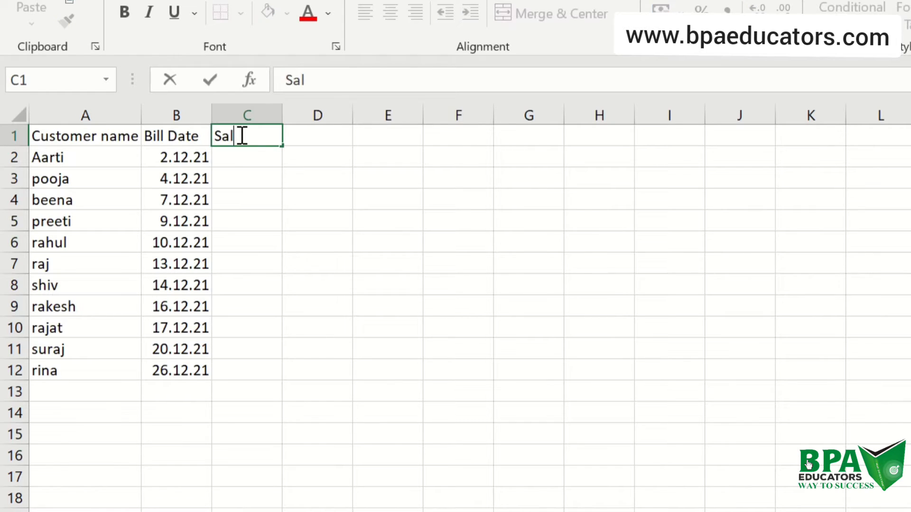
pyautogui.write('es bill')
pyautogui.press('Return')
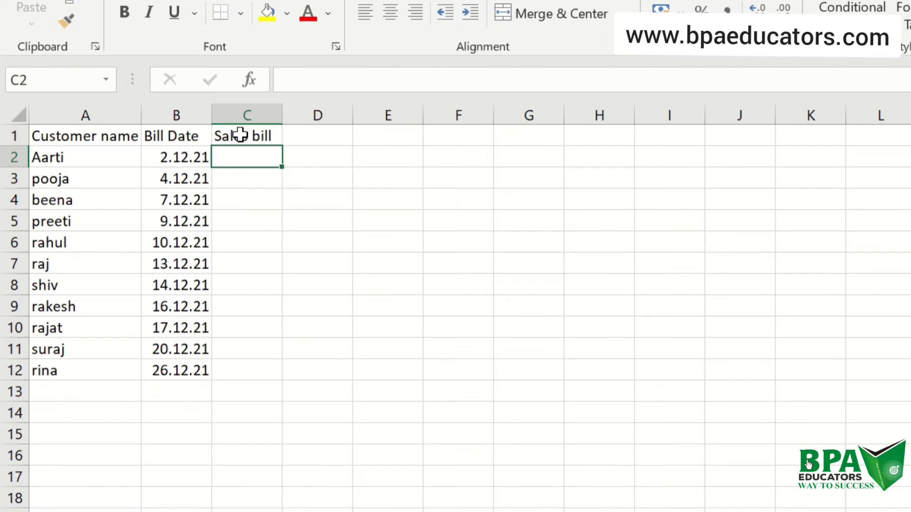
# - Enter the sales bill amounts 500000, 345000, 259000 and 400000 in cells C2 to C5
pyautogui.write('500000')
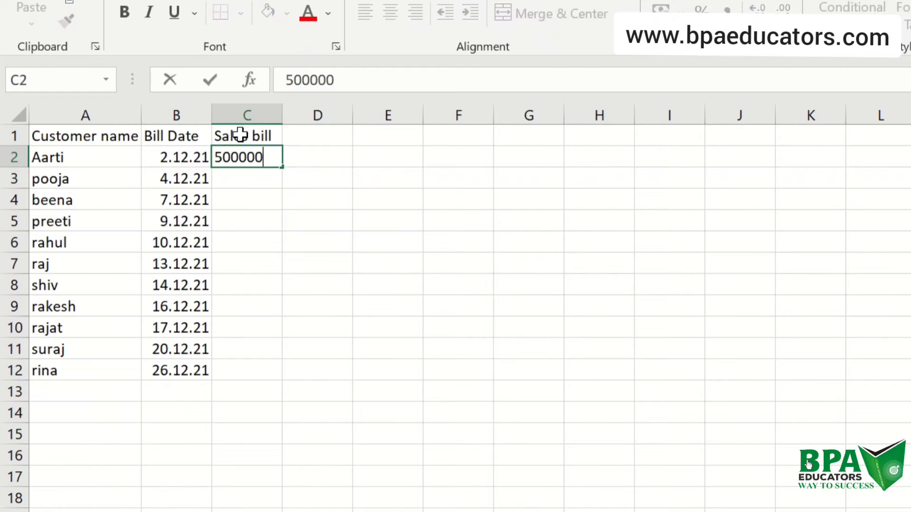
pyautogui.press('Return')
pyautogui.write('345000')
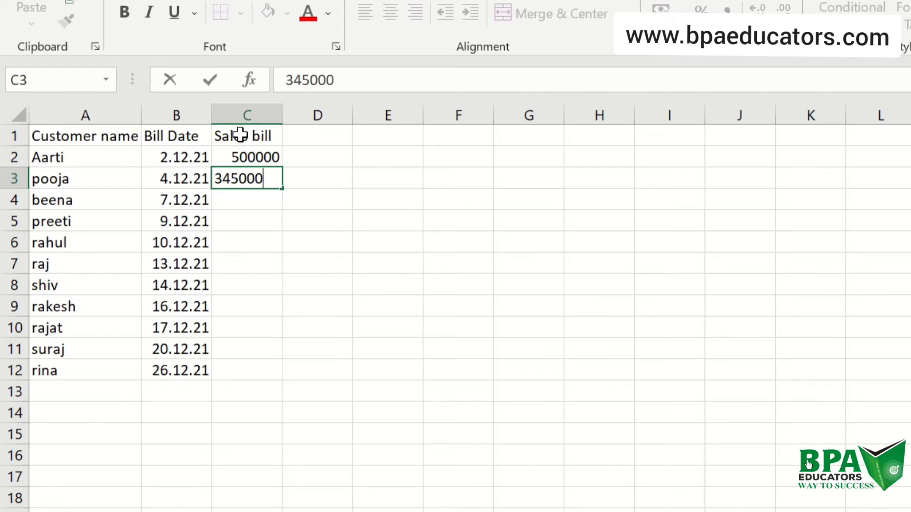
pyautogui.press('Return')
pyautogui.write('259')
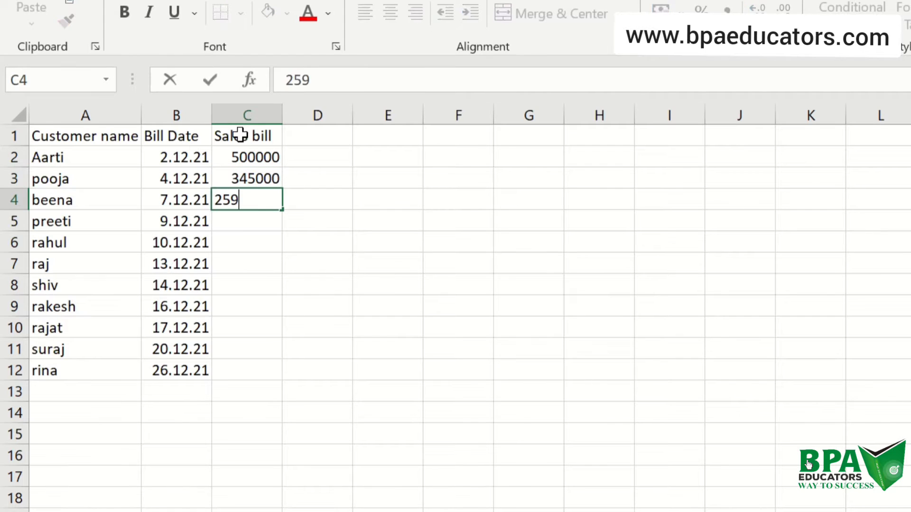
pyautogui.write('0000')
pyautogui.press('BackSpace')
pyautogui.press('Return')
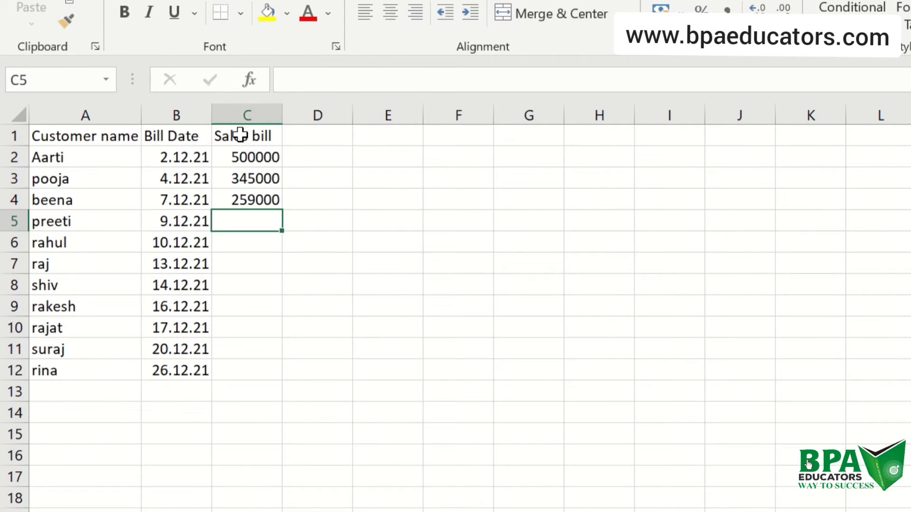
pyautogui.write('4')
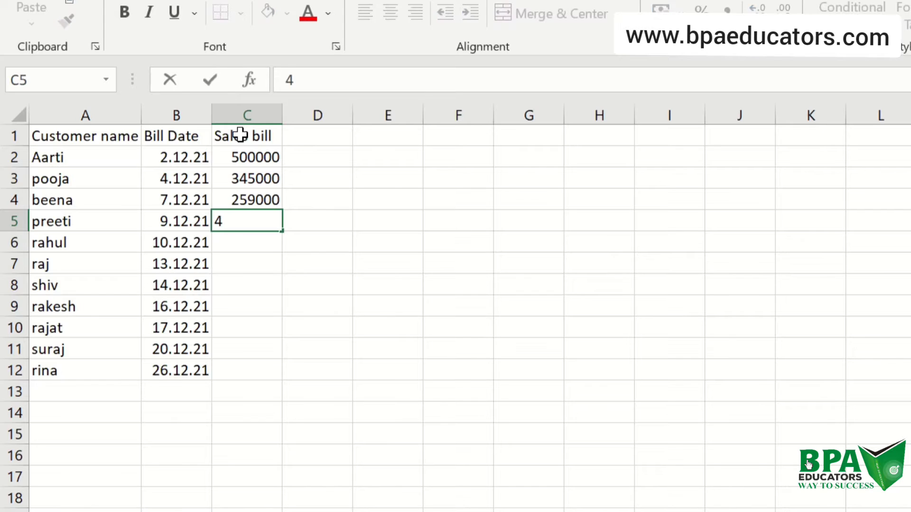
pyautogui.write('00000')
pyautogui.press('Return')
# - Enter the sales bill amounts 250000, 275000, 350000 and 310000 in cells C6 to C9
pyautogui.write('2')
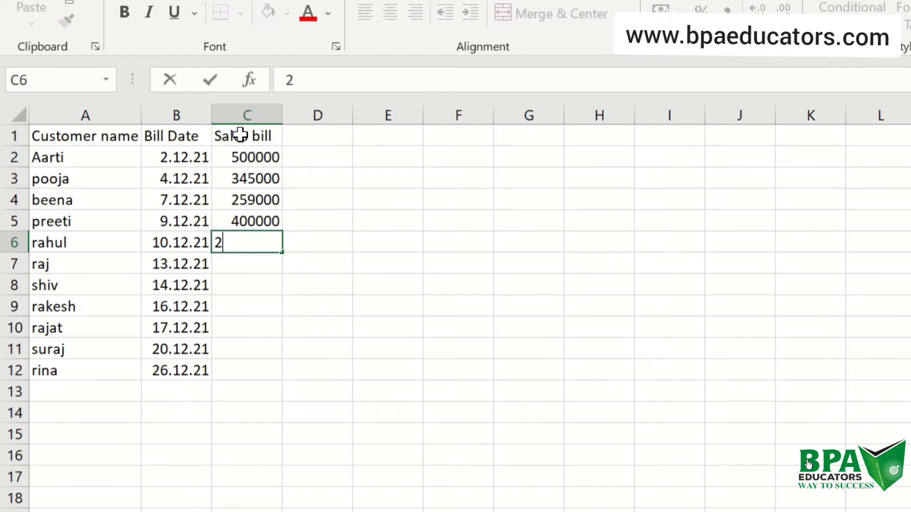
pyautogui.write('50000')
pyautogui.press('Return')
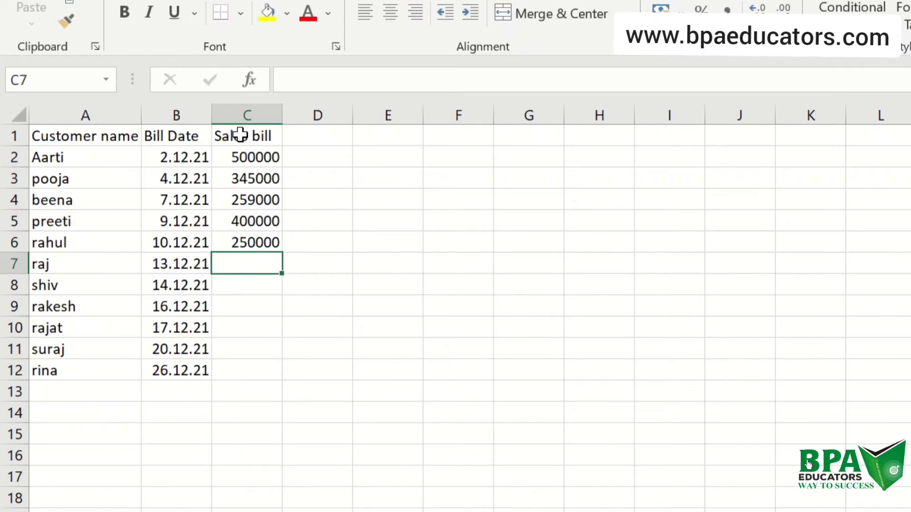
pyautogui.write('275000')
pyautogui.press('Return')
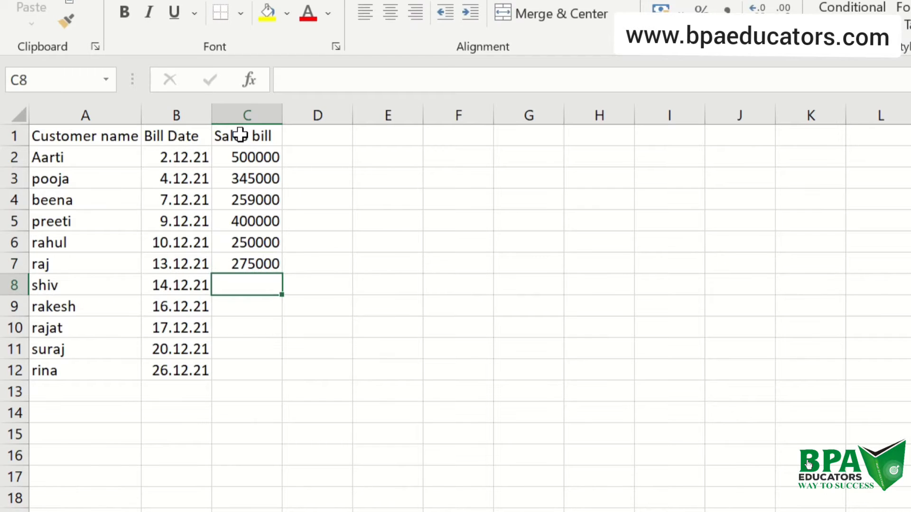
pyautogui.write('350000')
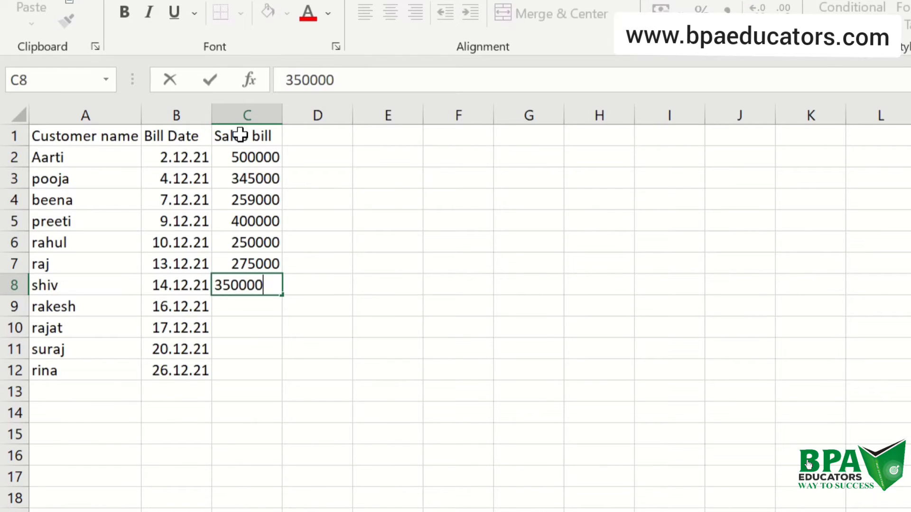
pyautogui.press('Return')
pyautogui.write('310000')
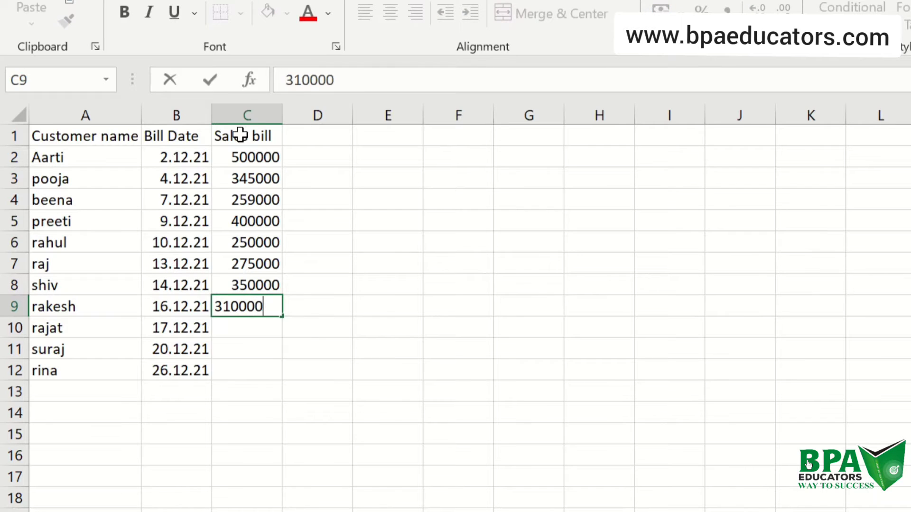
pyautogui.press('Return')
# - Enter the sales bill amounts 279000, 450000 and 560000 in cells C10 to C12
pyautogui.write('279')
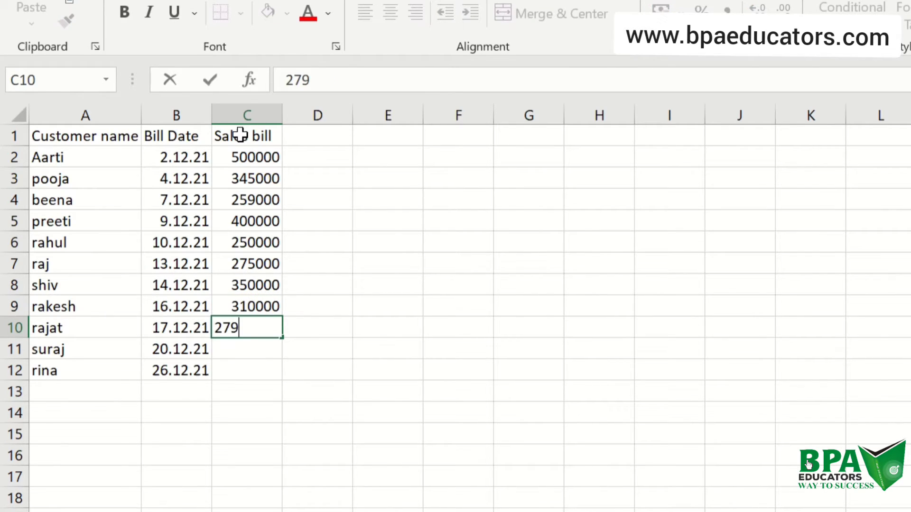
pyautogui.write('0000')
pyautogui.press('BackSpace')
pyautogui.press('Return')
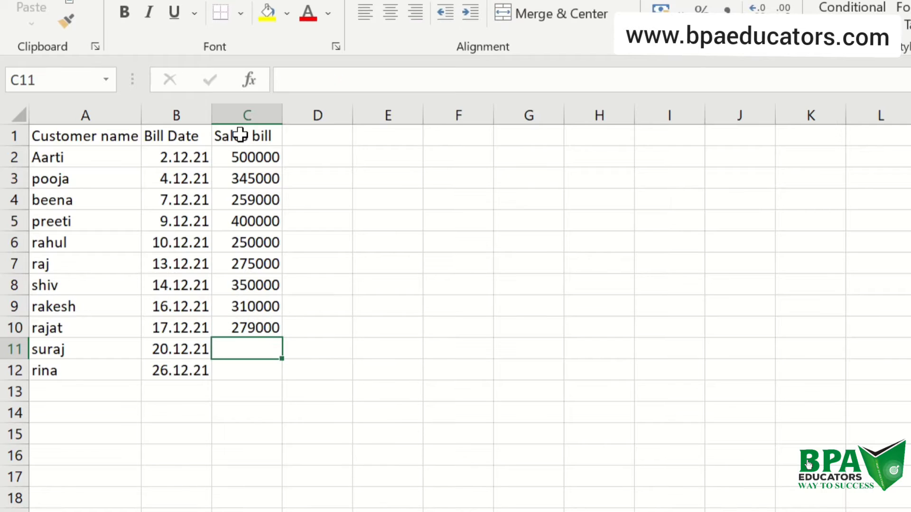
pyautogui.write('450000')
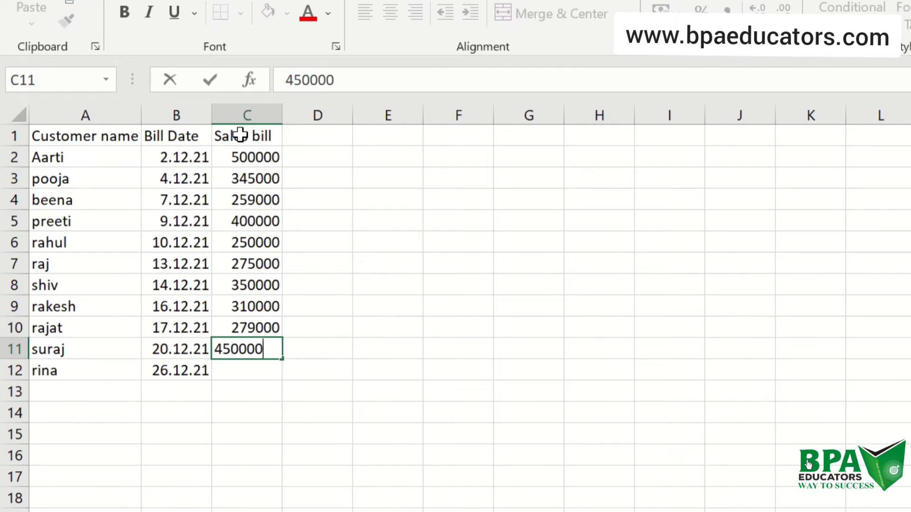
pyautogui.press('Return')
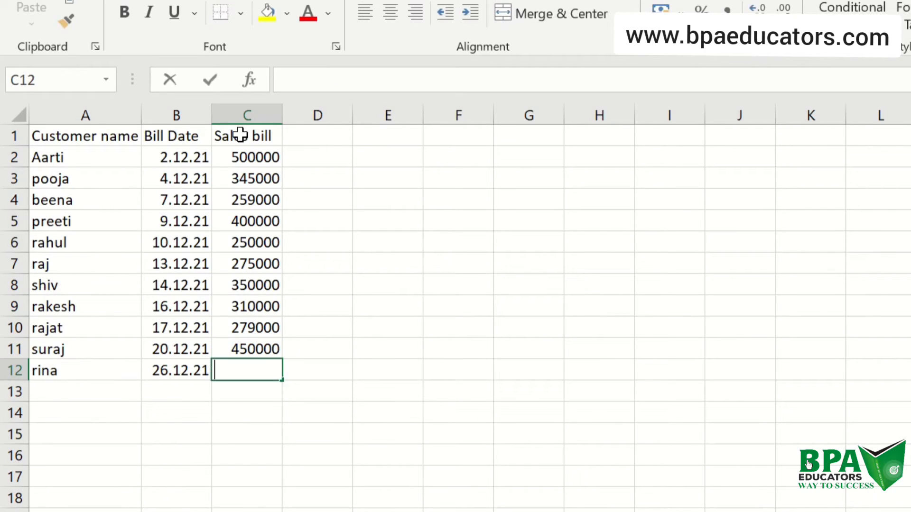
pyautogui.write('560000')
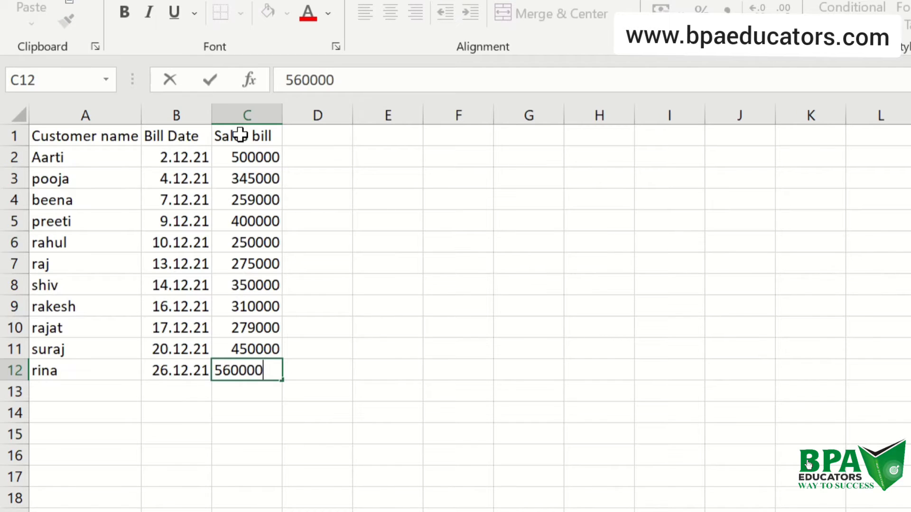
pyautogui.press('Return')
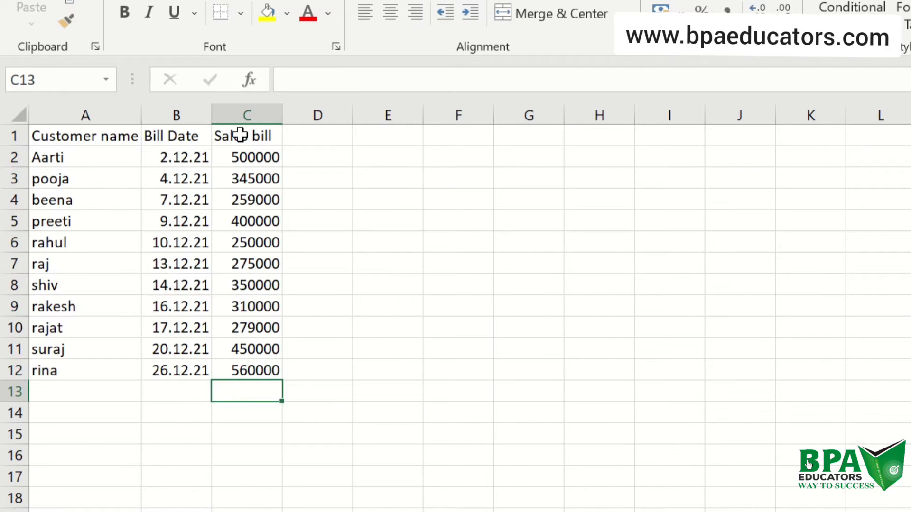
# - Add the headers "Credit Days" in D1, with column D widened to fit it, and "Due date" in E1
pyautogui.click(321, 140)
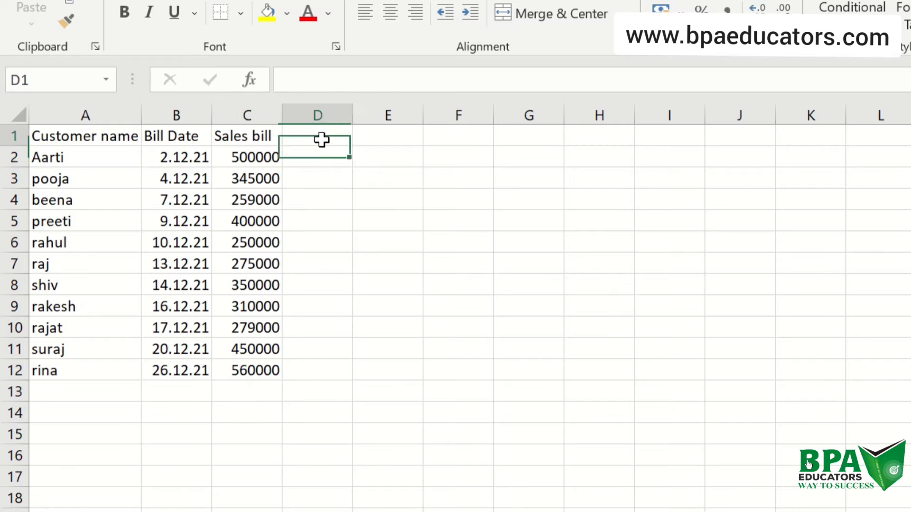
pyautogui.write('Credit')
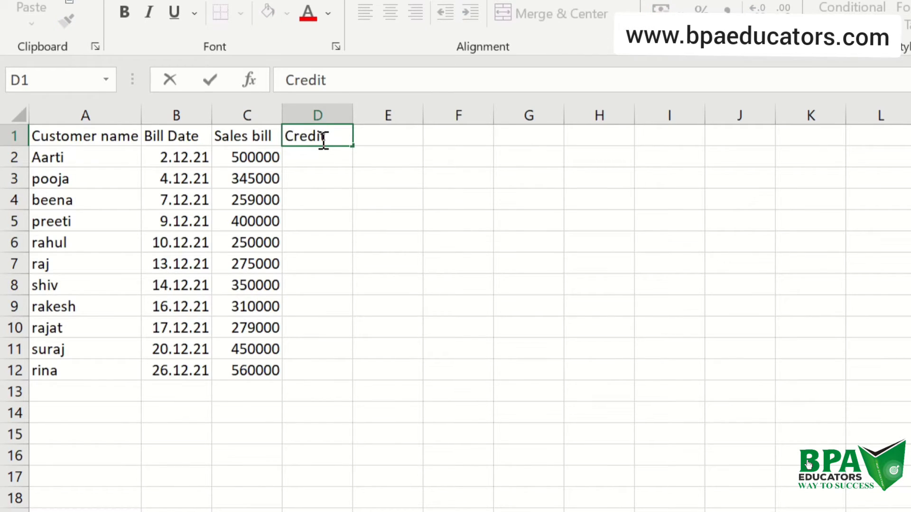
pyautogui.write(' Days')
pyautogui.click(404, 199)
pyautogui.moveTo(353, 121); pyautogui.dragTo(374, 119)
pyautogui.click(403, 135)
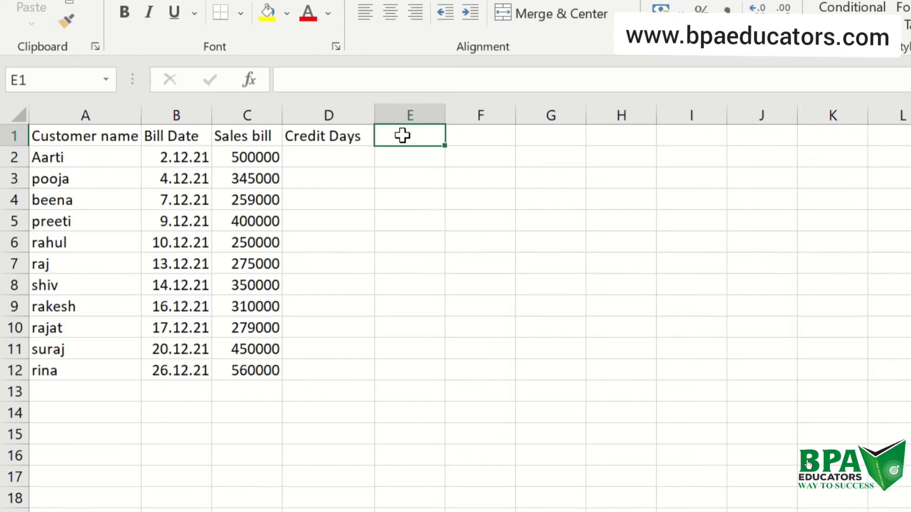
pyautogui.write('Due date')
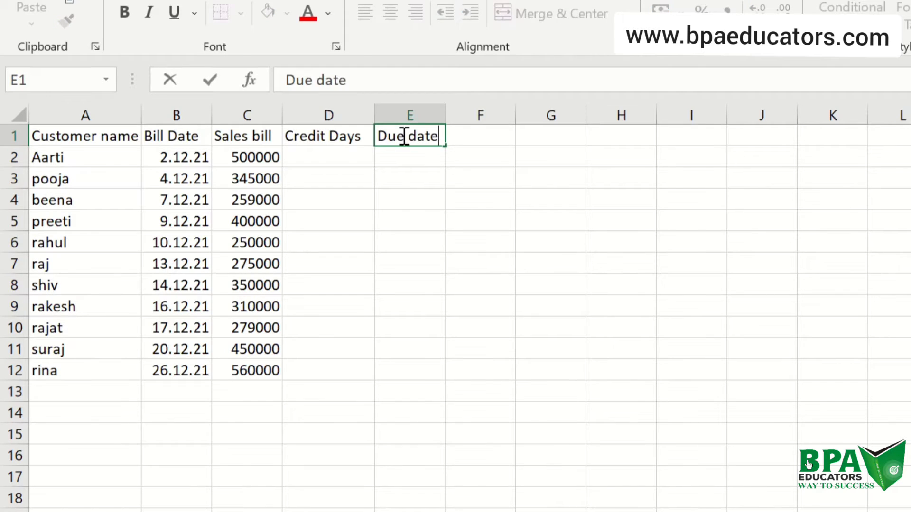
# - Enter the summary labels "Total Sales" in A15 and "Max. sales" in B15
pyautogui.click(41, 433)
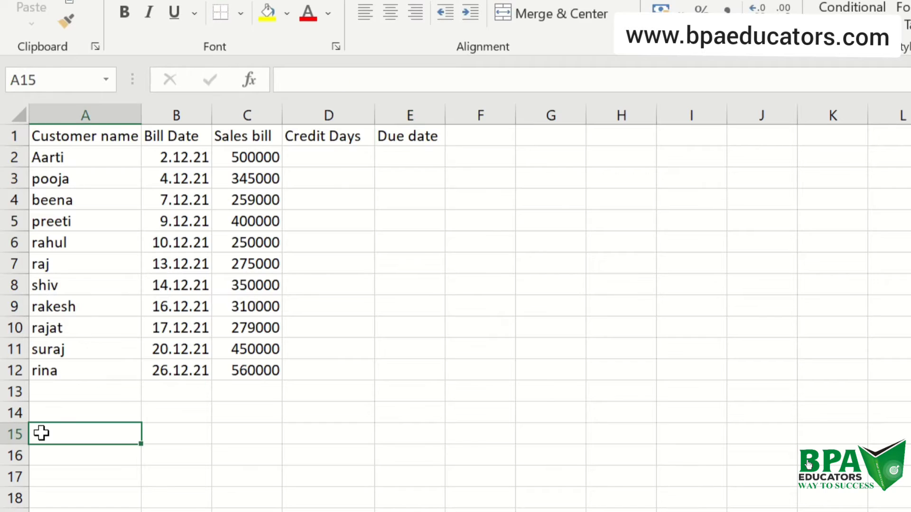
pyautogui.write('Total ')
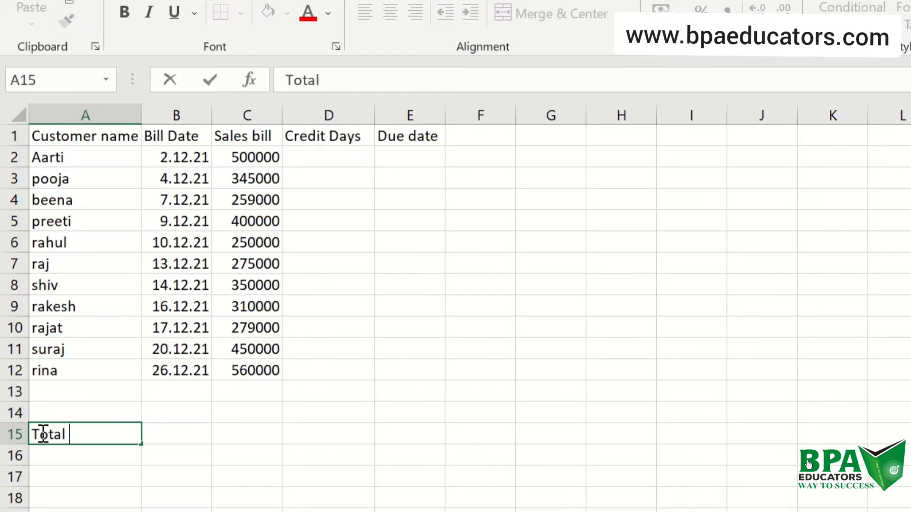
pyautogui.write('Sales')
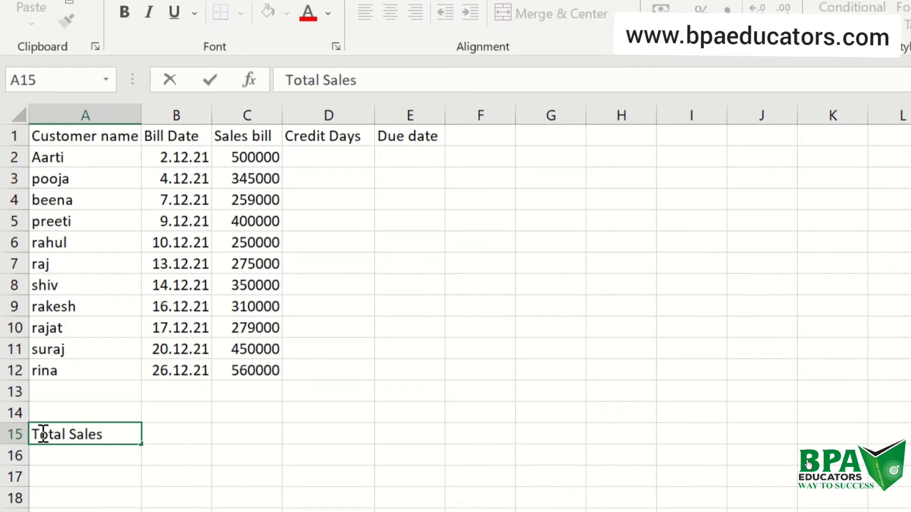
pyautogui.click(197, 451)
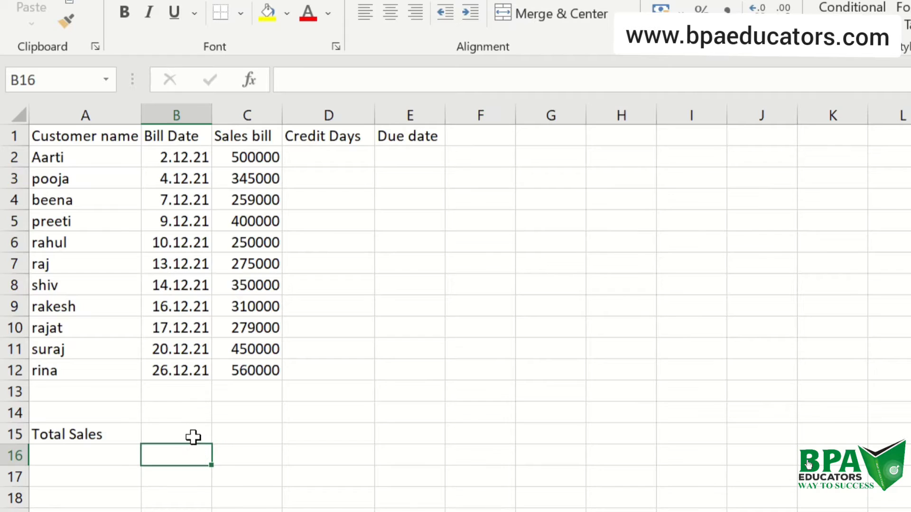
pyautogui.click(193, 437)
pyautogui.write('Max. ')
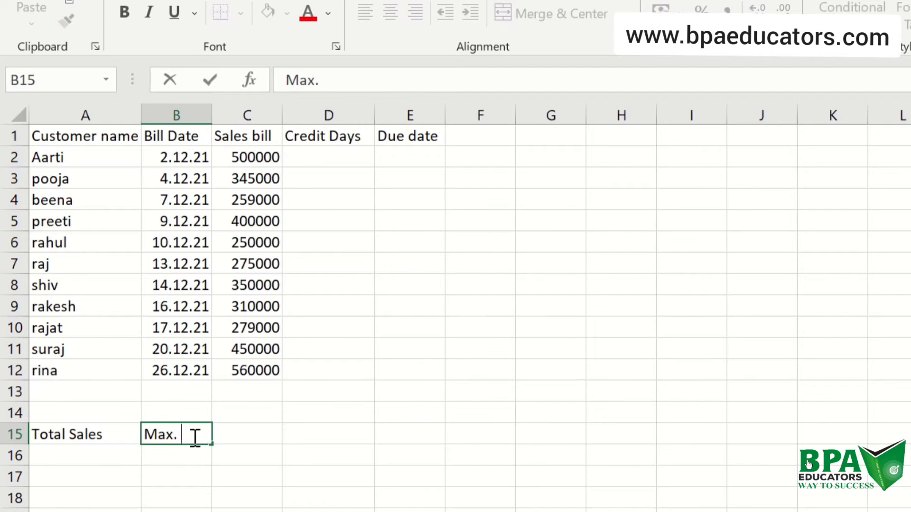
pyautogui.write('sales')
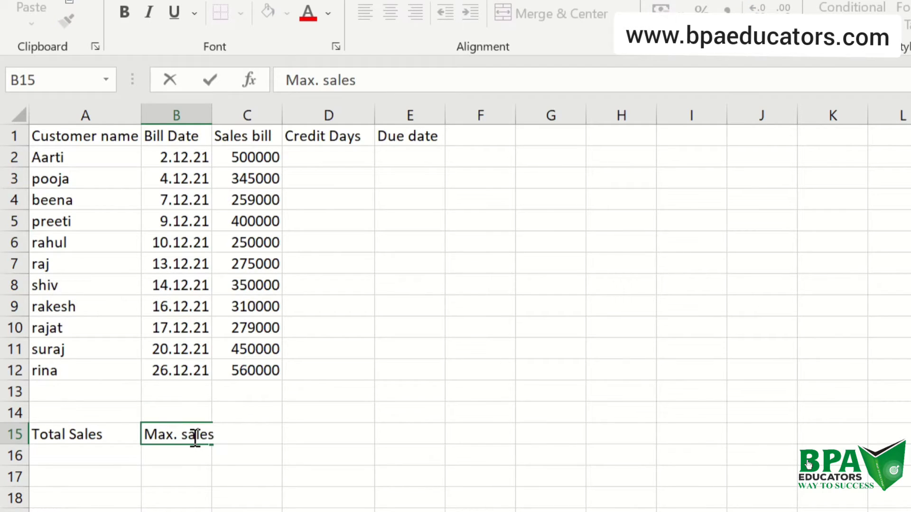
pyautogui.click(323, 442)
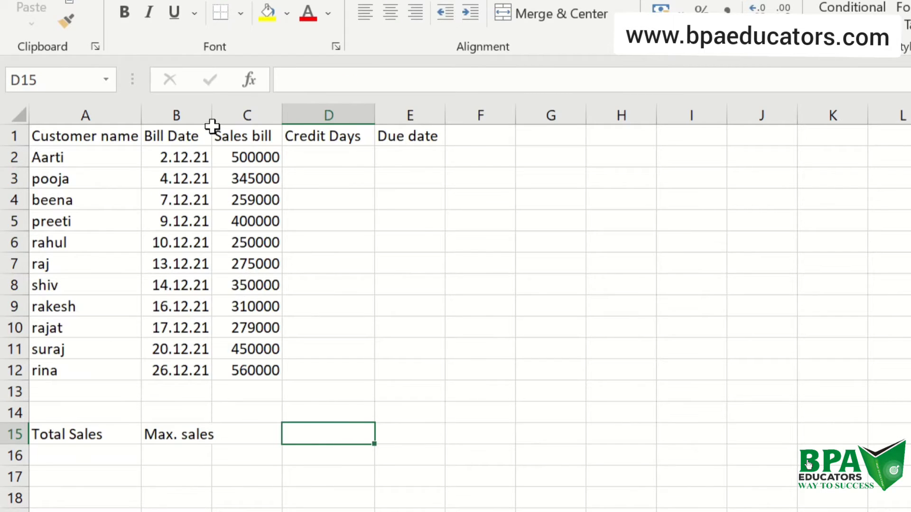
# - Widen column B to fit its "Max. sales" label and enter the label "Min Sales" in C15
pyautogui.moveTo(211, 116); pyautogui.dragTo(228, 116)
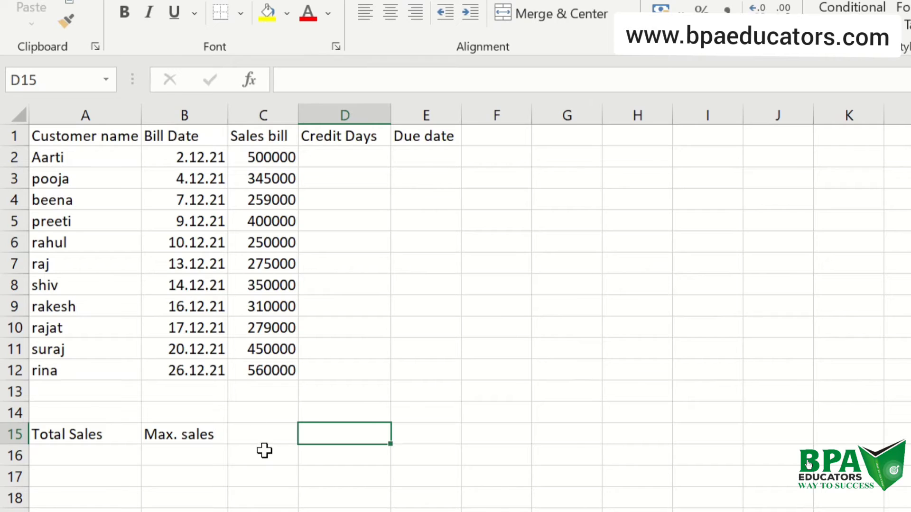
pyautogui.click(265, 433)
pyautogui.write('Min')
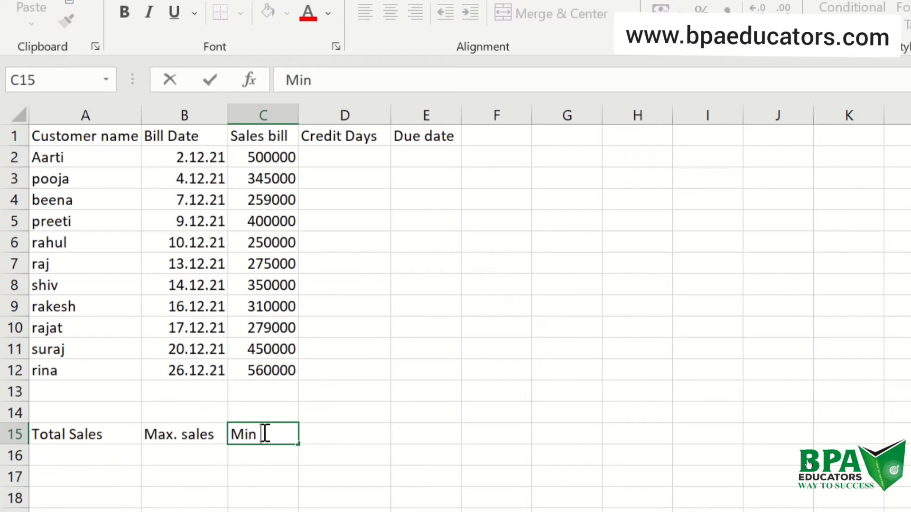
pyautogui.write(' Sales')
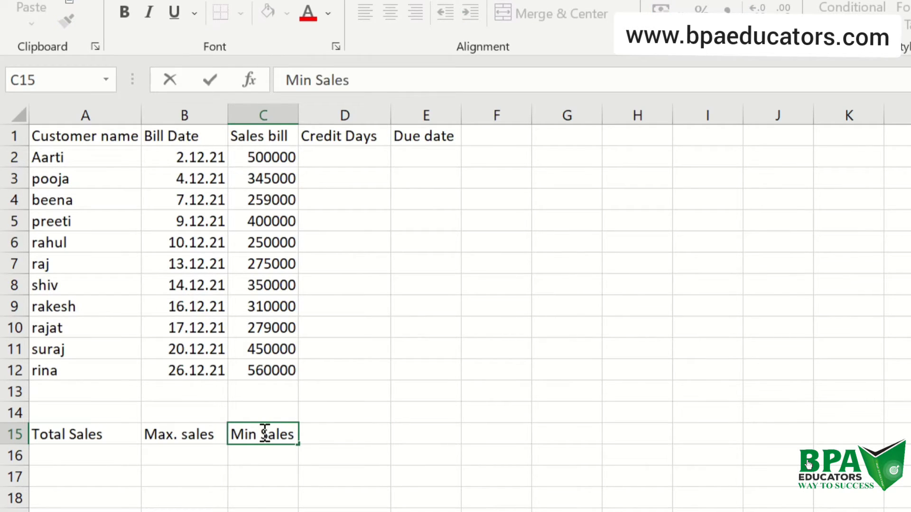
pyautogui.press('Tab')
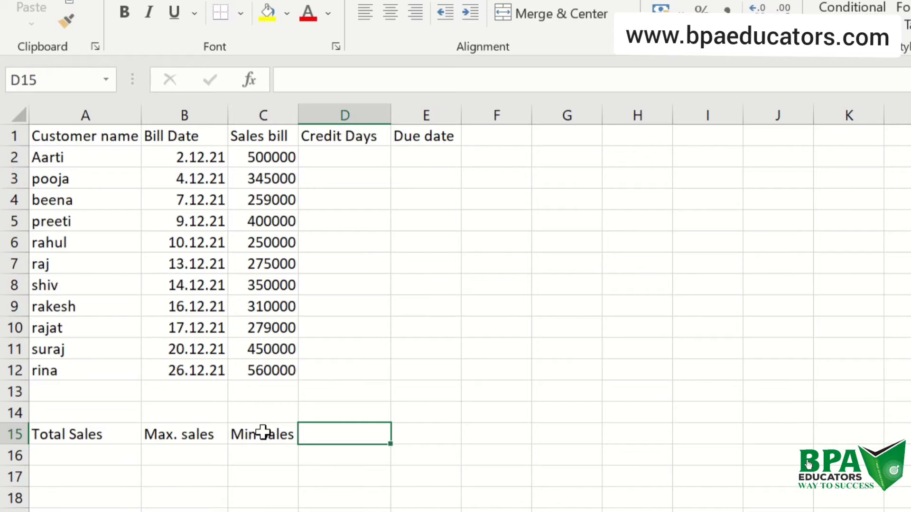
# - Enter the summary label "3rd highest sales" in D15
pyautogui.write('3rd ')
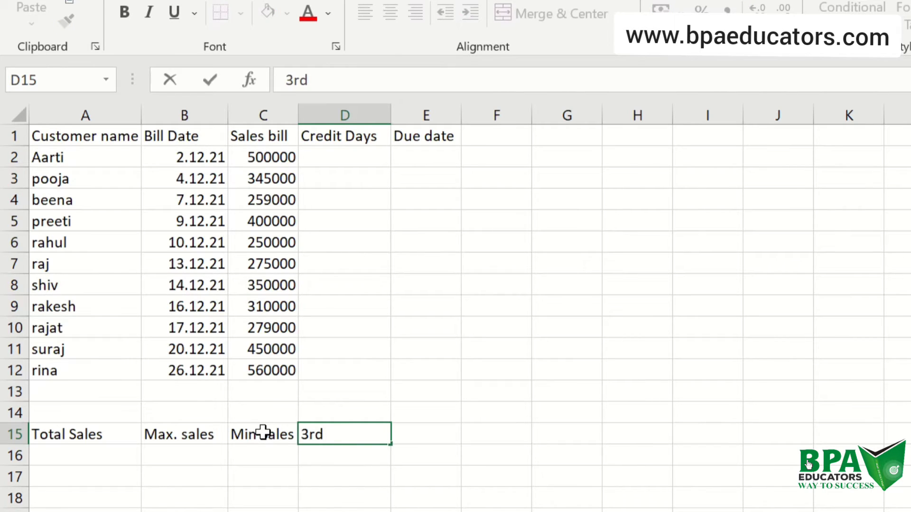
pyautogui.write('highest')
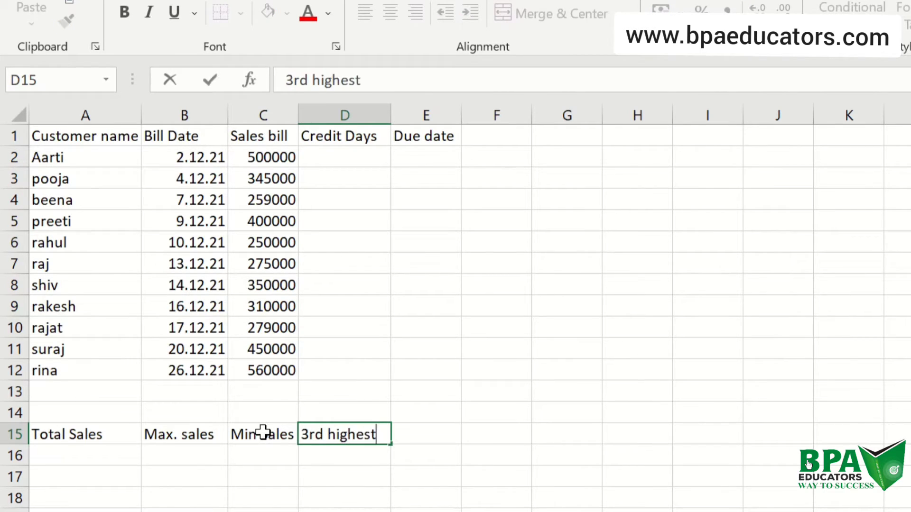
pyautogui.write(' saLES')
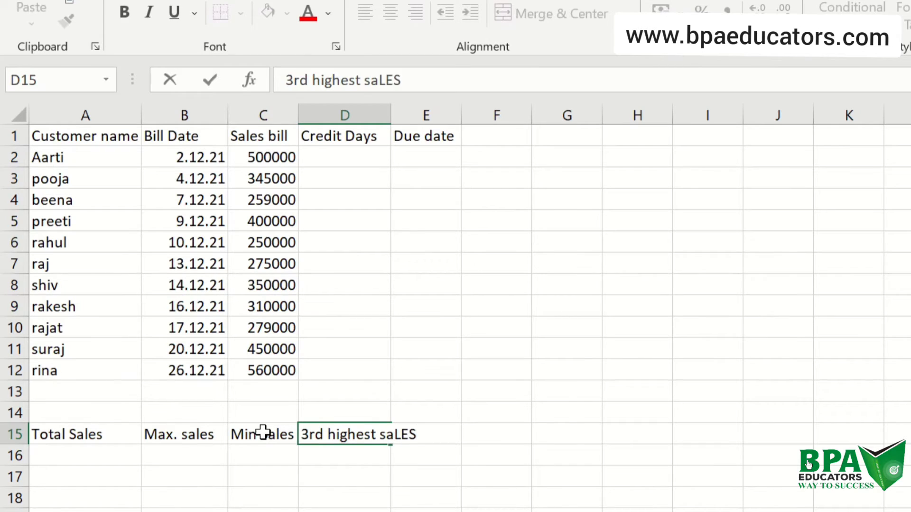
pyautogui.press('BackSpace')
pyautogui.press('BackSpace')
pyautogui.press('BackSpace')
pyautogui.write('lea')
pyautogui.press('BackSpace')
pyautogui.write('s')
pyautogui.click(264, 432)
pyautogui.write('bill')
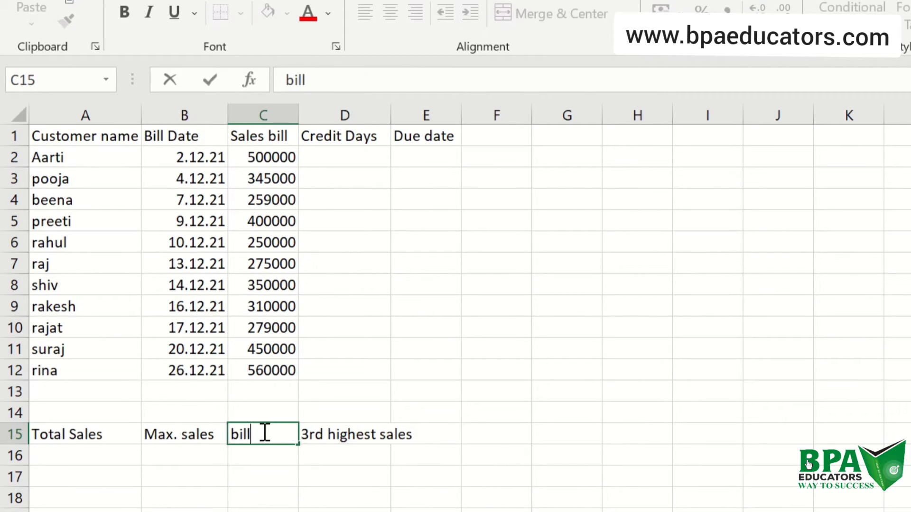
pyautogui.hotkey('ctrl', 'z')
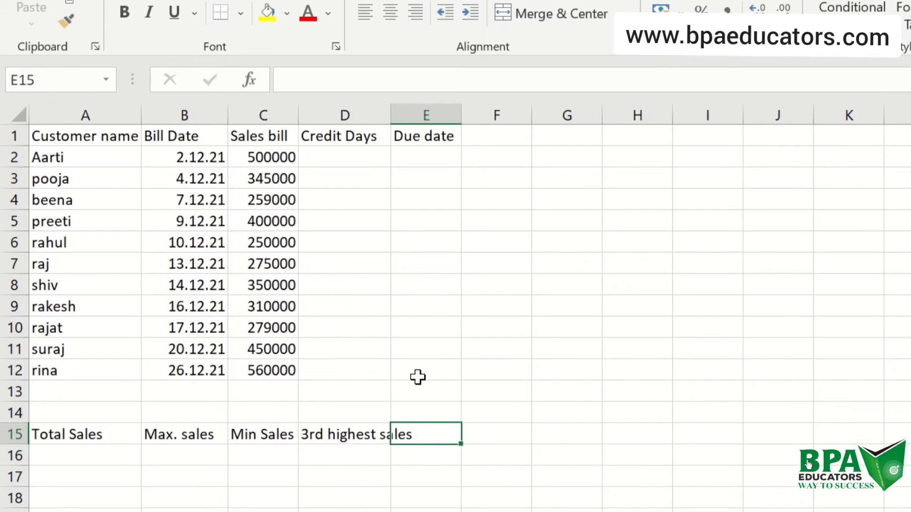
# - Extend the label in D15 to "3rd highest sales bill" and widen column D to fit it
pyautogui.click(363, 429)
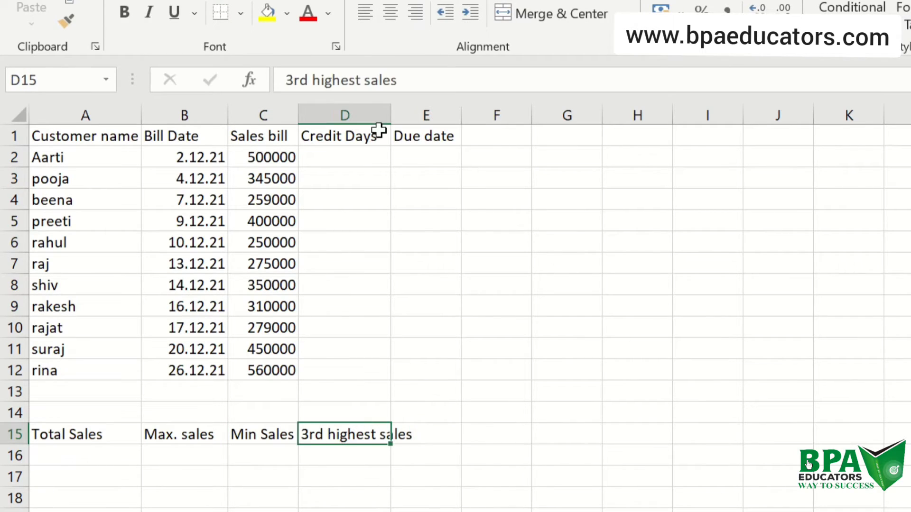
pyautogui.click(399, 80)
pyautogui.write('bill')
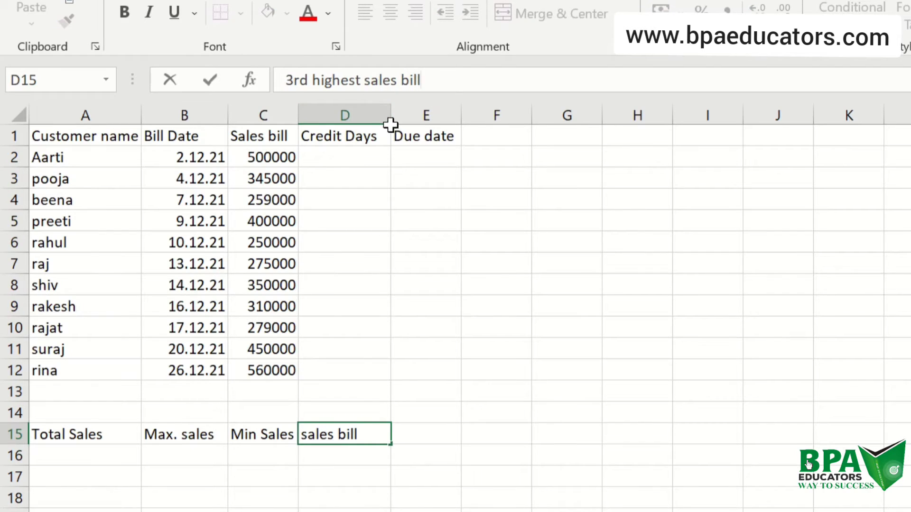
pyautogui.click(406, 180)
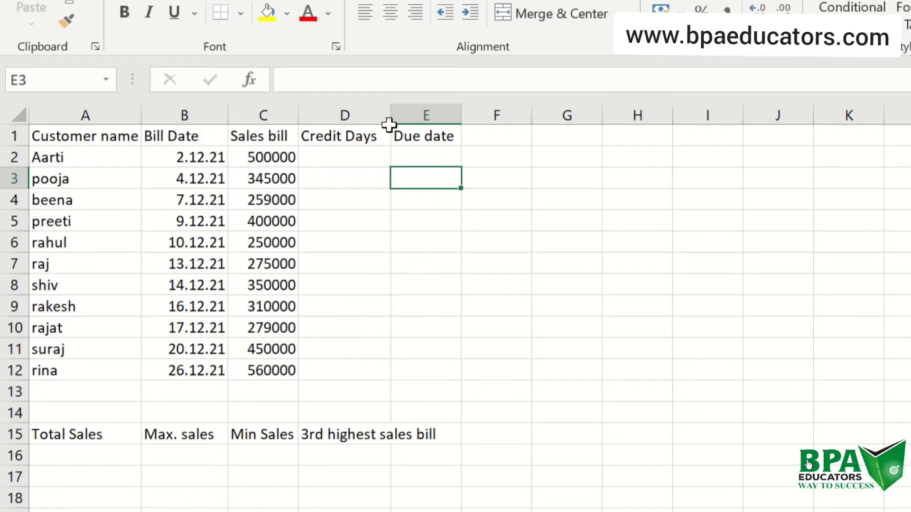
pyautogui.click(387, 129)
pyautogui.moveTo(393, 121); pyautogui.dragTo(474, 122)
# - Enter the label "2nd lowest sales bill" in E15 and wrap its text within the cell
pyautogui.click(515, 433)
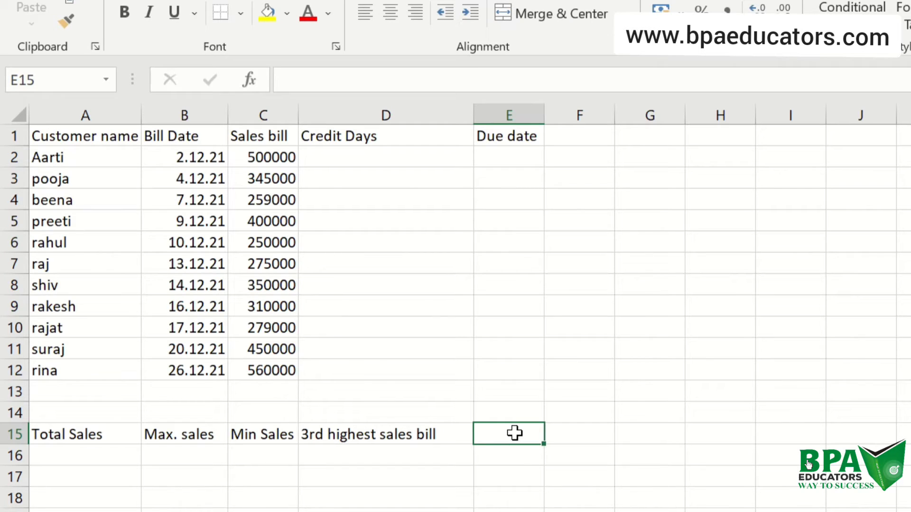
pyautogui.write('2')
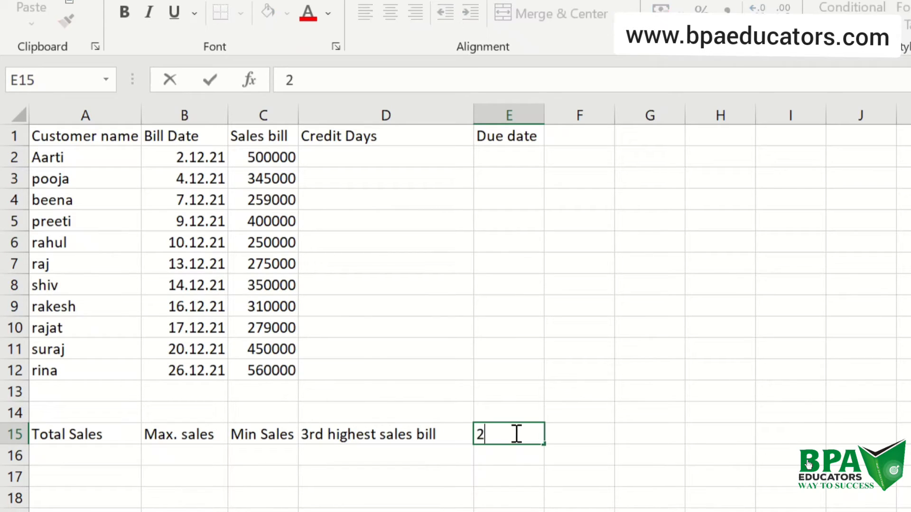
pyautogui.write('nd lowest')
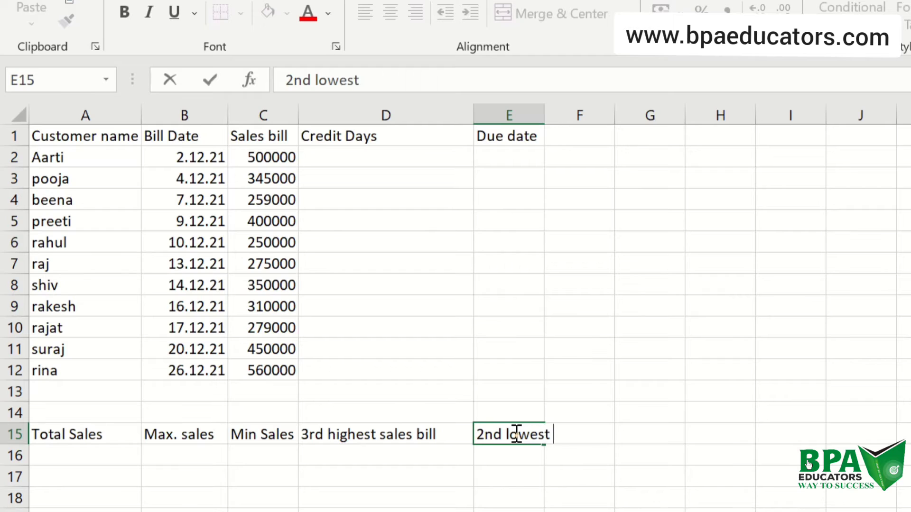
pyautogui.write(' sales')
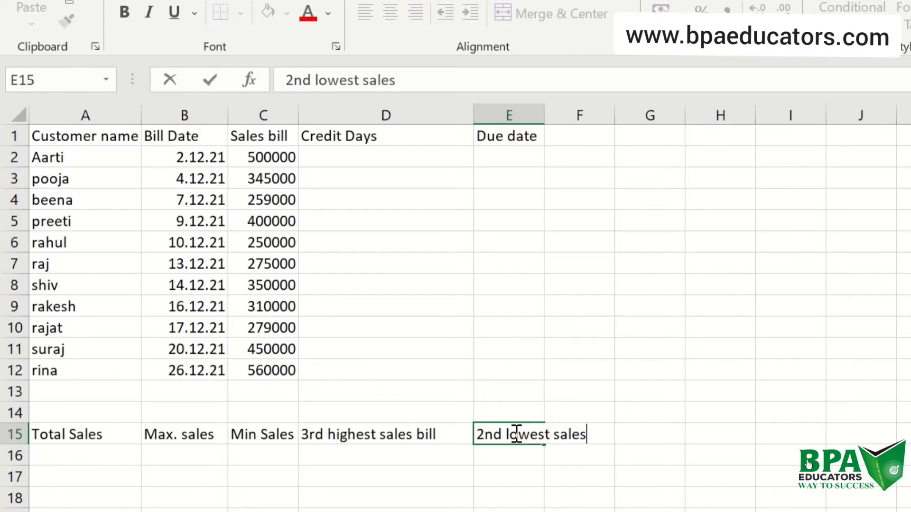
pyautogui.write(' bill')
pyautogui.click(512, 477)
pyautogui.click(512, 433)
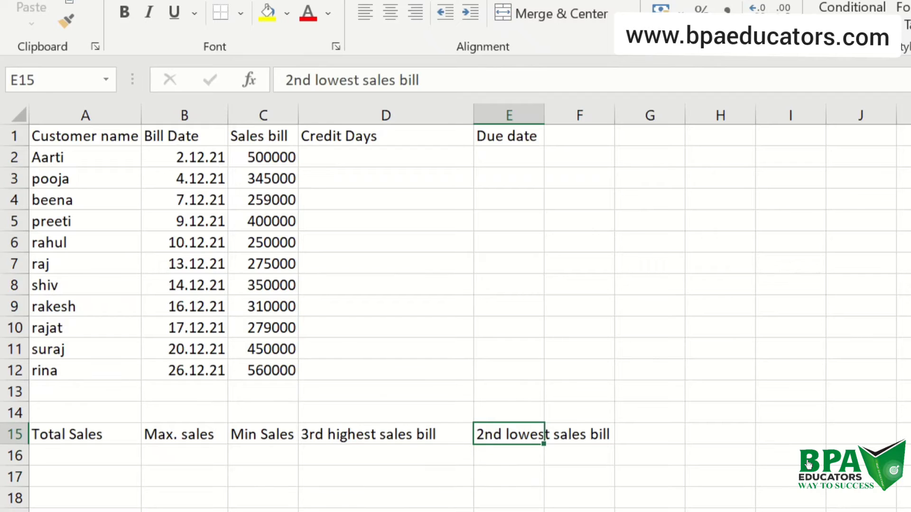
pyautogui.click(550, 0)
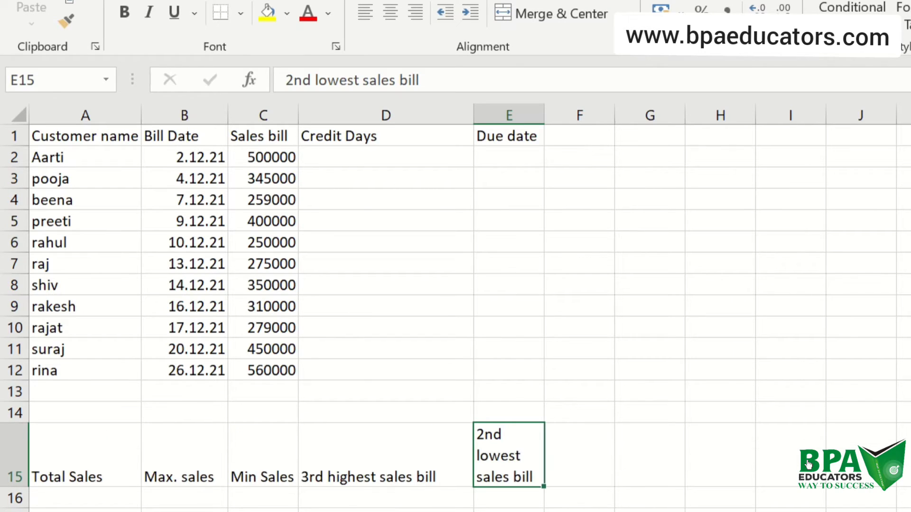
# - Enter the label "Average sales bill" in F15 and wrap its text within the cell
pyautogui.click(366, 462)
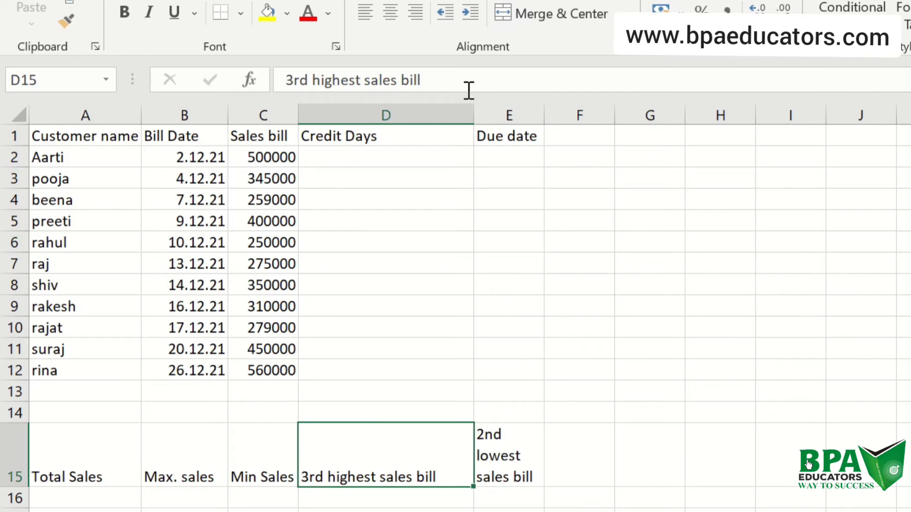
pyautogui.click(581, 456)
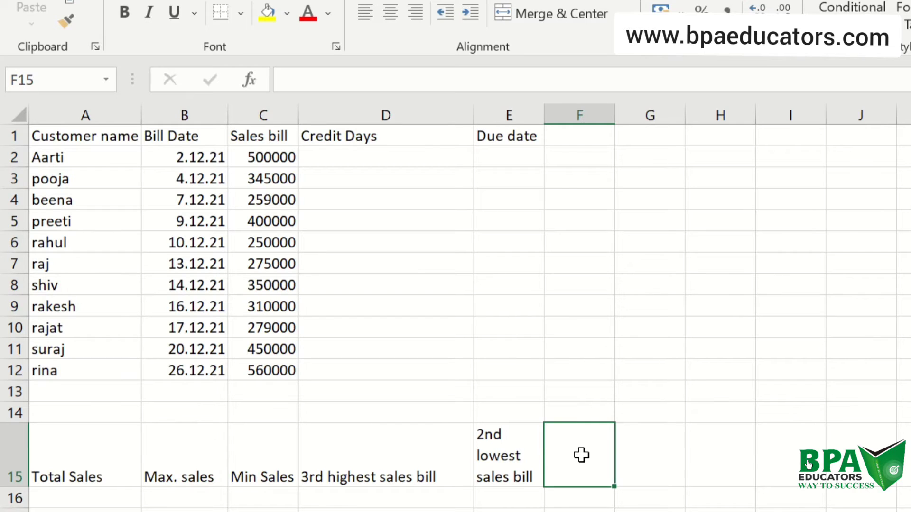
pyautogui.write('Average')
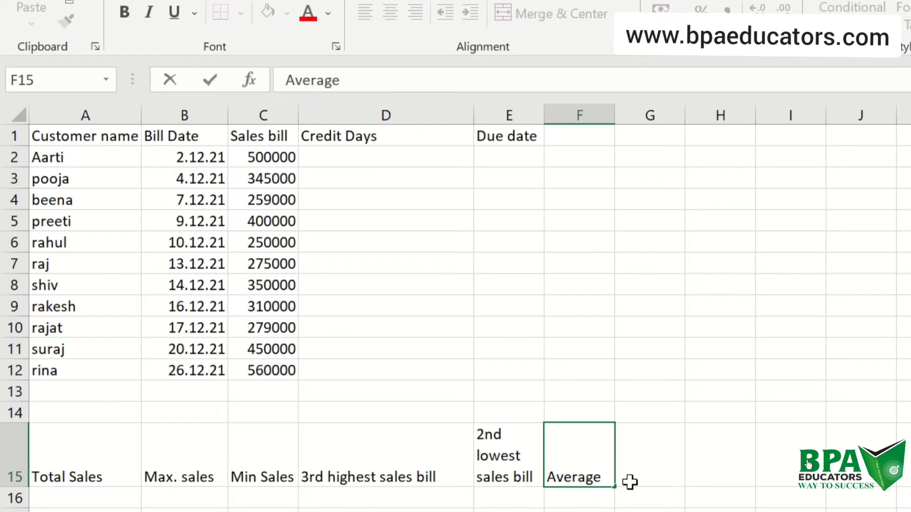
pyautogui.click(353, 81)
pyautogui.write('salles')
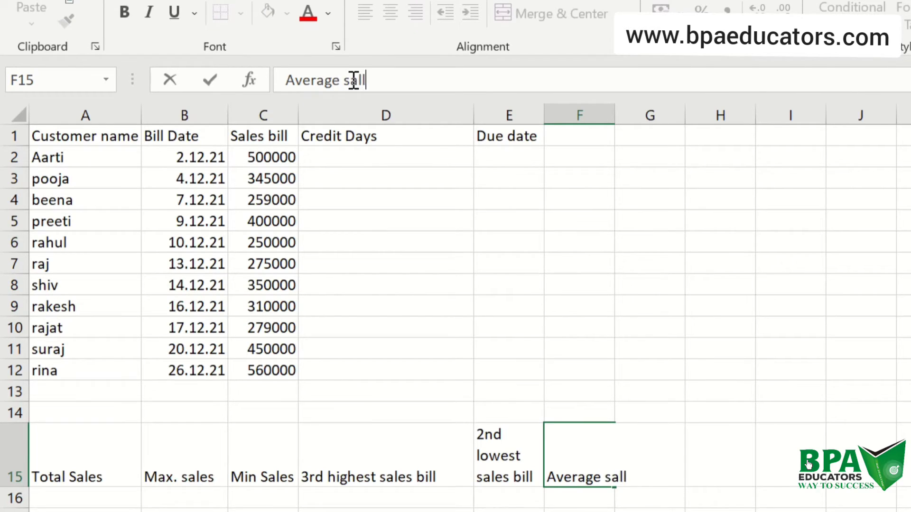
pyautogui.press('BackSpace')
pyautogui.press('BackSpace')
pyautogui.write('es bill')
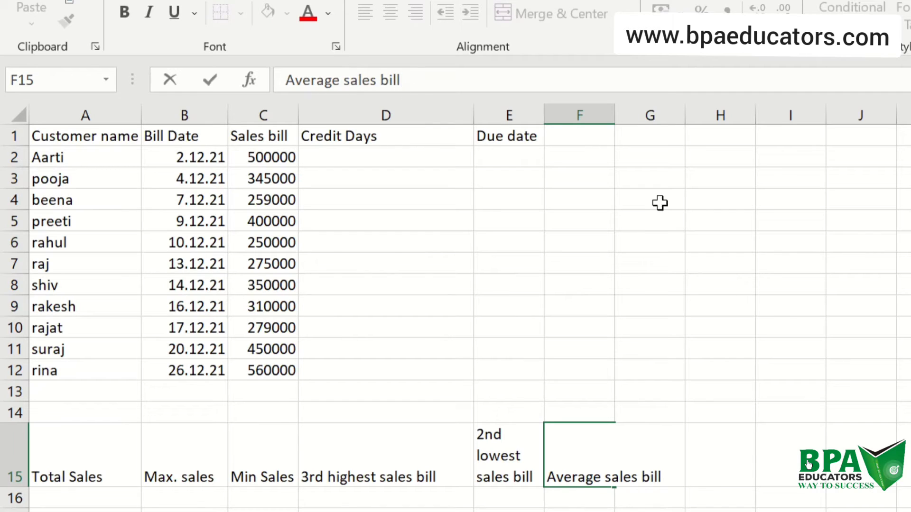
pyautogui.click(714, 428)
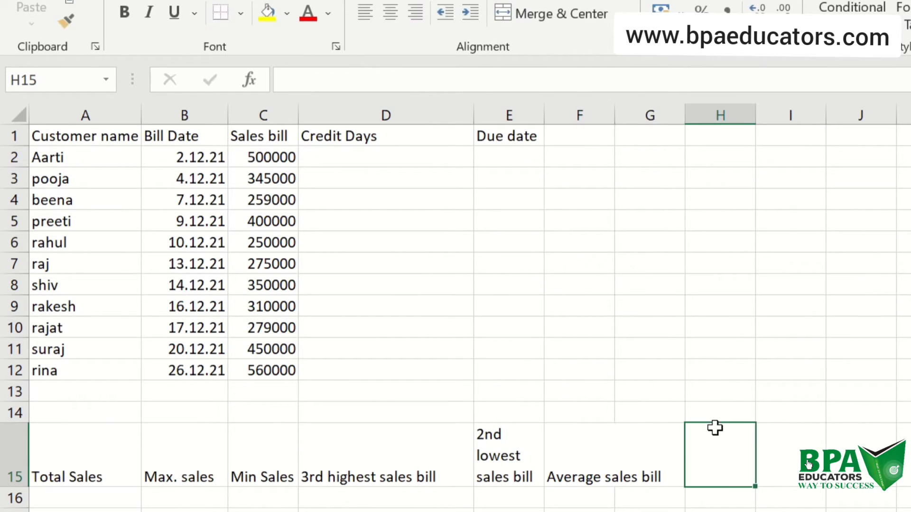
pyautogui.click(581, 461)
pyautogui.click(512, 1)
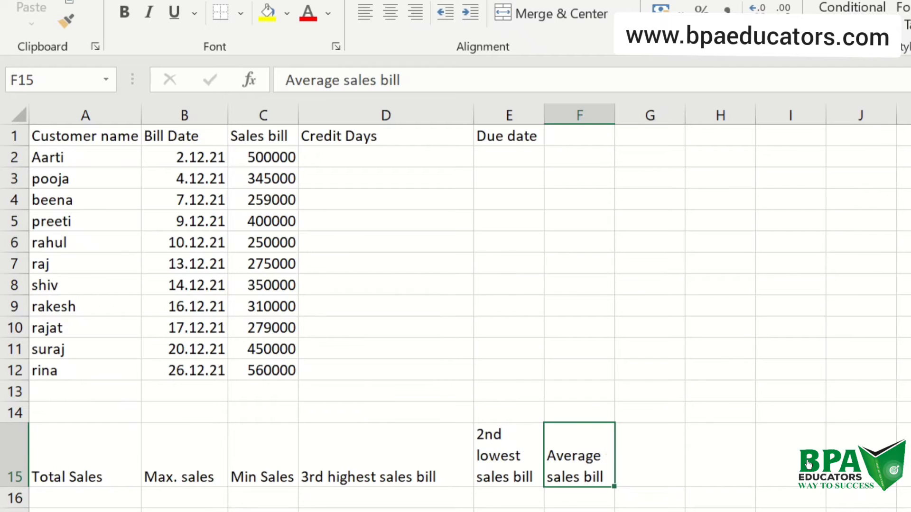
# - Calculate the total sales in A16 with the formula =sum(C2:C12)
pyautogui.click(89, 493)
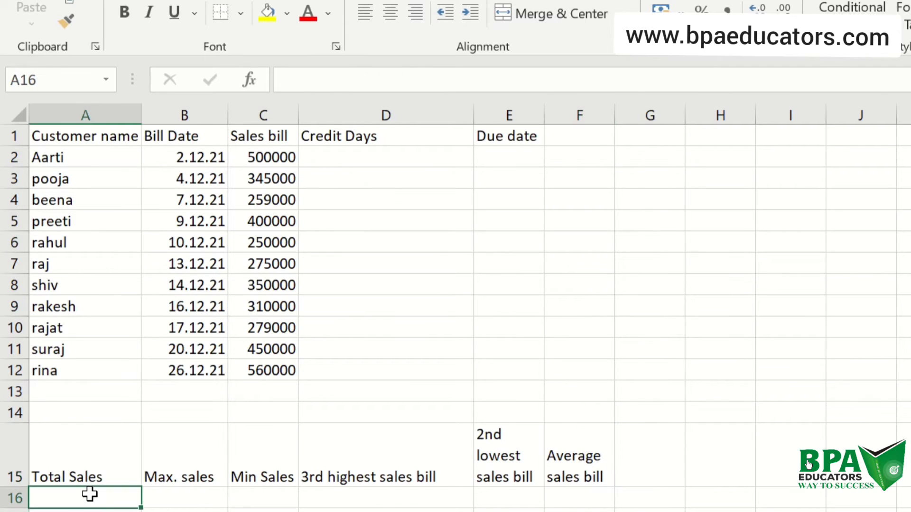
pyautogui.write('=')
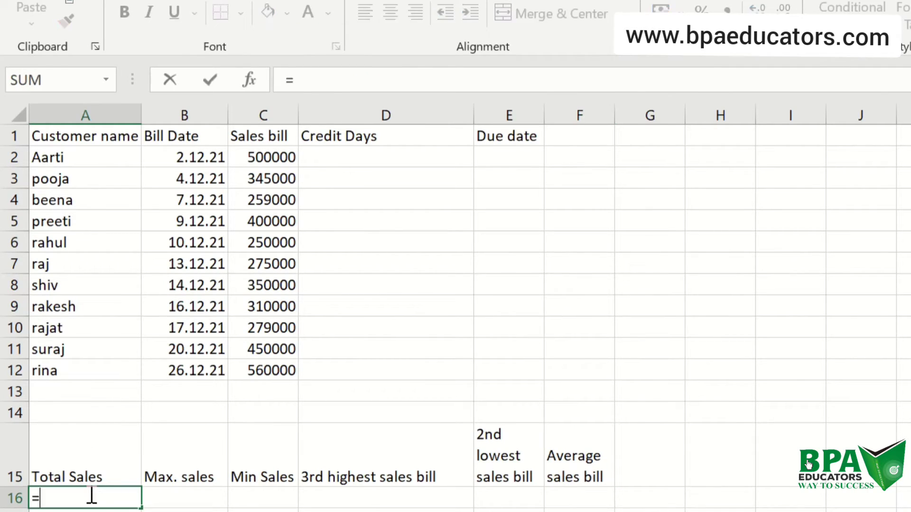
pyautogui.write('sum(')
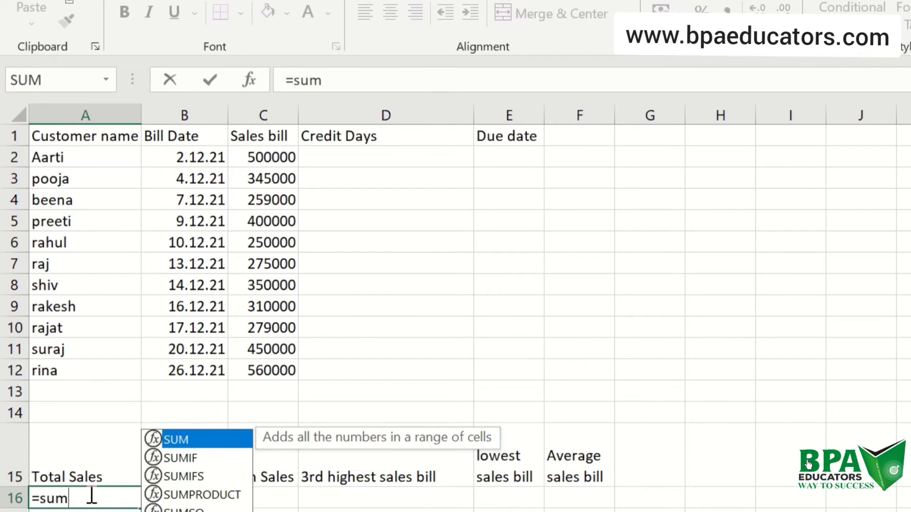
pyautogui.click(270, 156)
pyautogui.moveTo(270, 155); pyautogui.dragTo(271, 370)
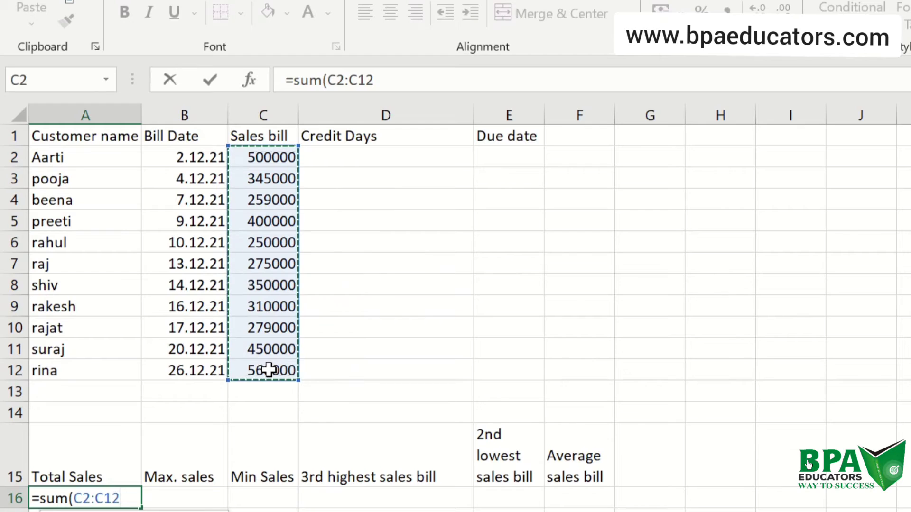
pyautogui.write(')')
pyautogui.press('Return')
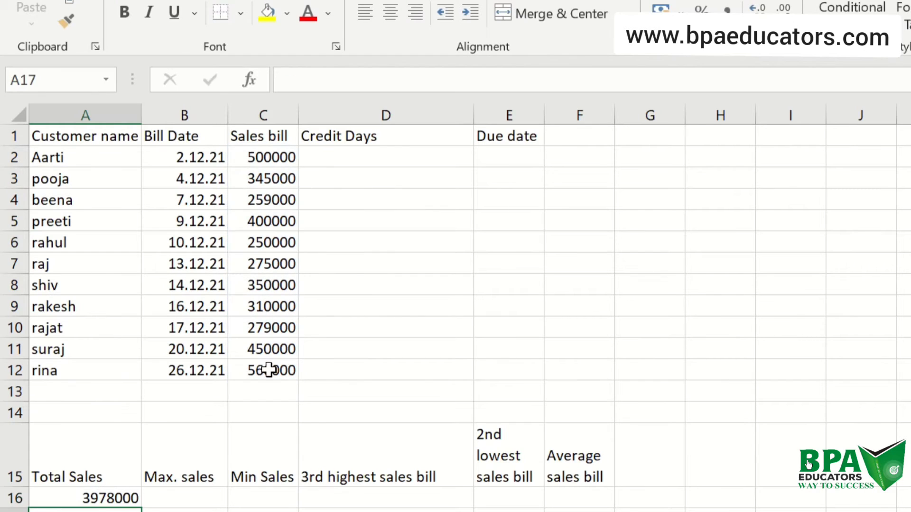
# - Calculate the maximum sales bill in B16 with the formula =max(C2:C12)
pyautogui.click(173, 495)
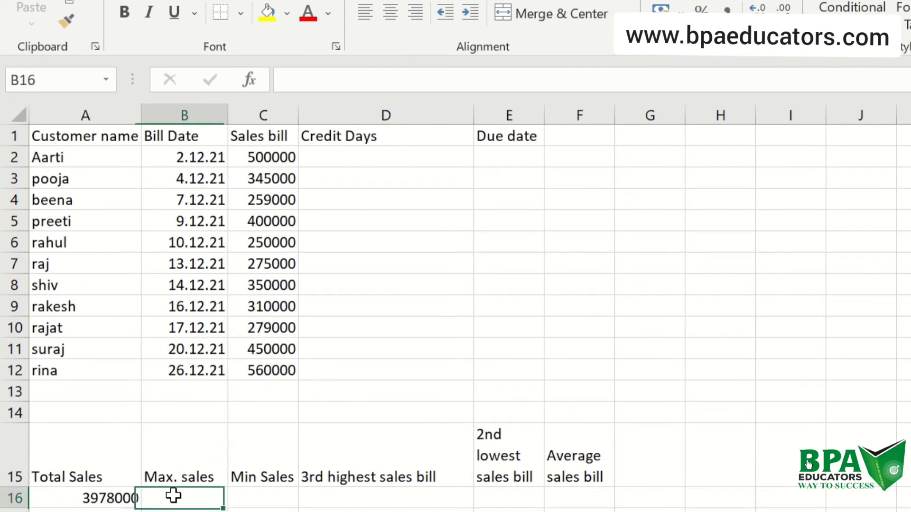
pyautogui.write('=')
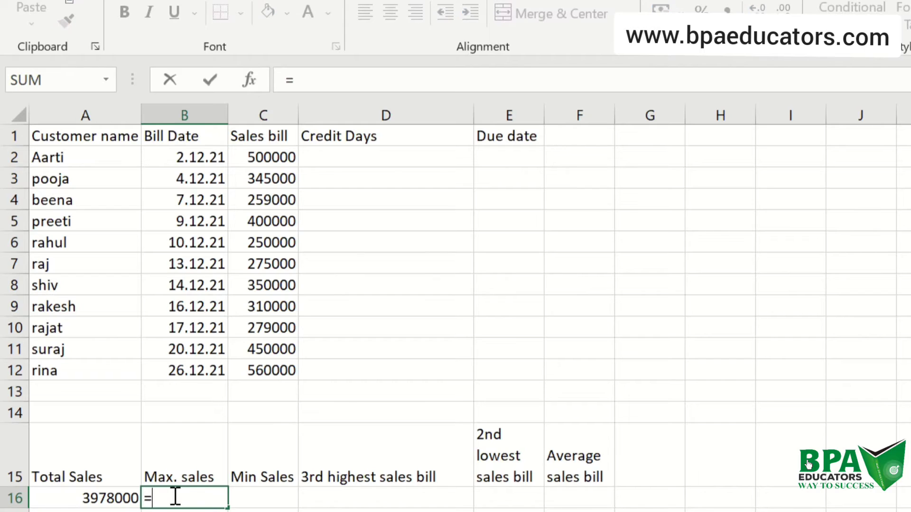
pyautogui.write('me')
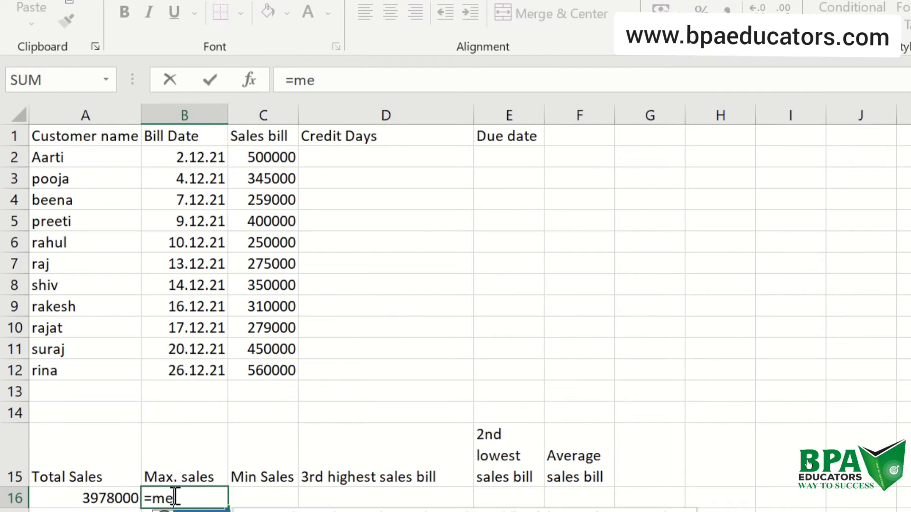
pyautogui.press('BackSpace')
pyautogui.write('ax(')
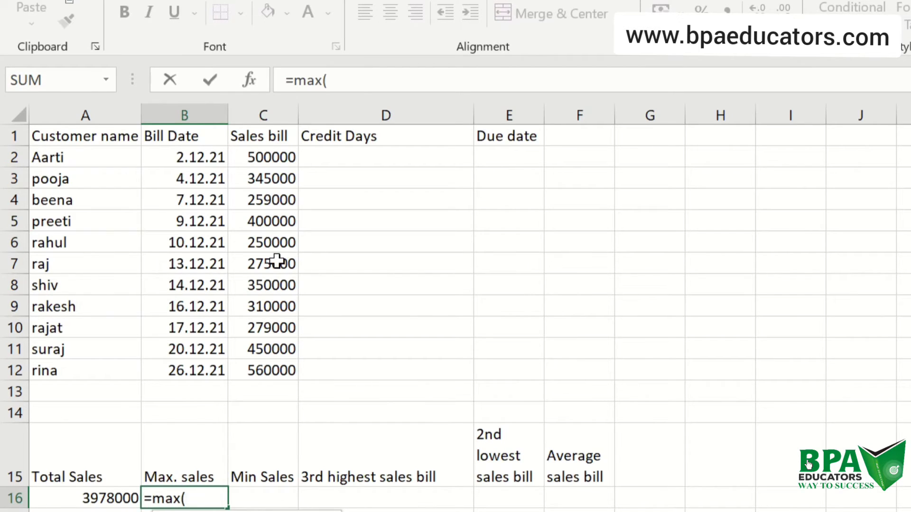
pyautogui.moveTo(261, 157); pyautogui.dragTo(272, 364)
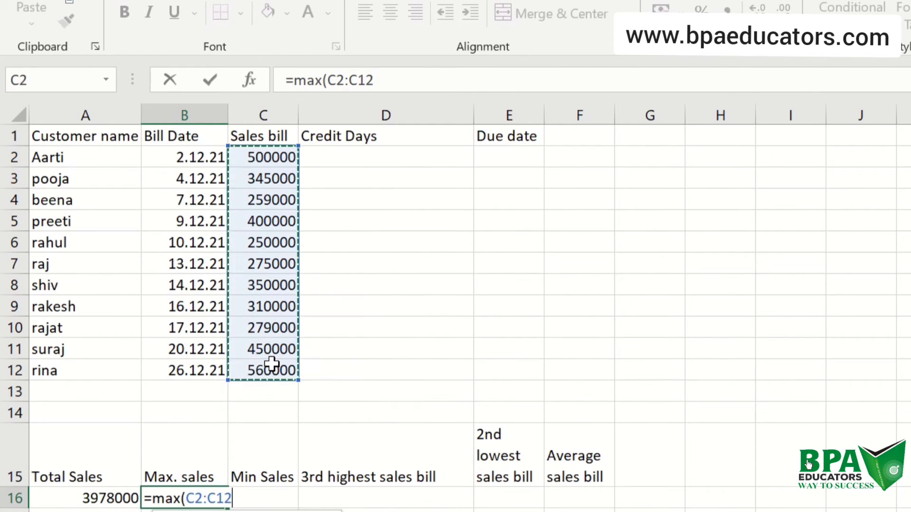
pyautogui.write(')')
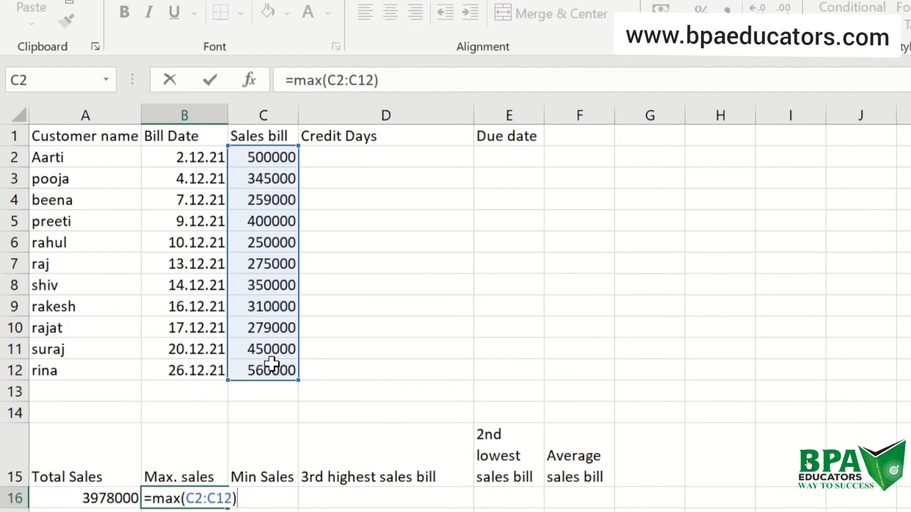
pyautogui.press('Return')
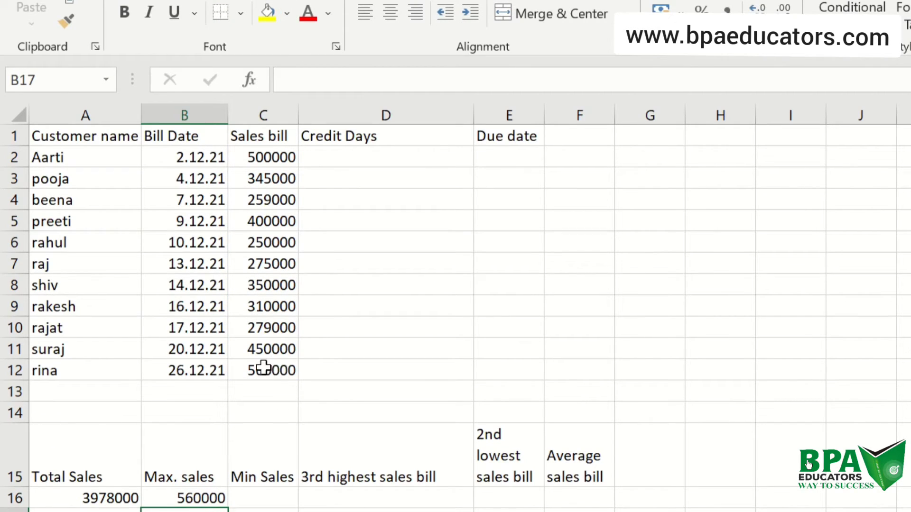
# - Calculate the minimum sales bill in C16 with the formula =min(C2:C12)
pyautogui.click(241, 500)
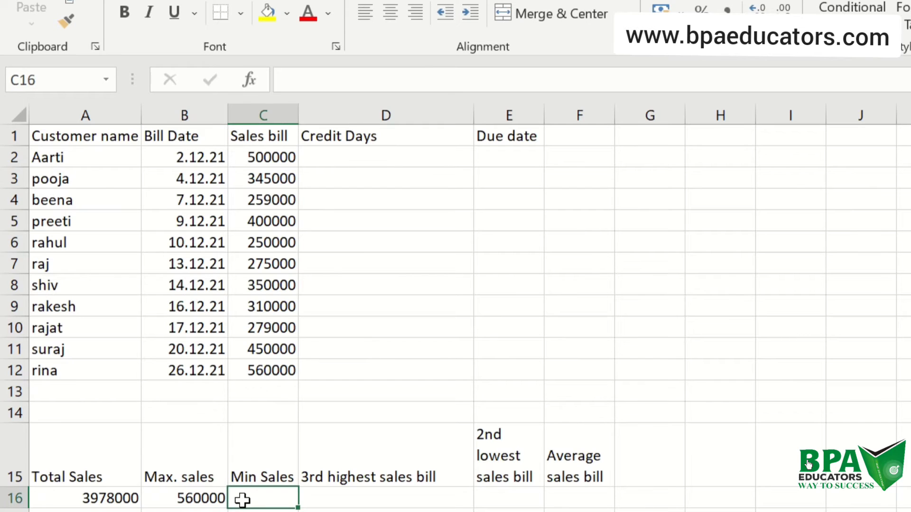
pyautogui.write('=min')
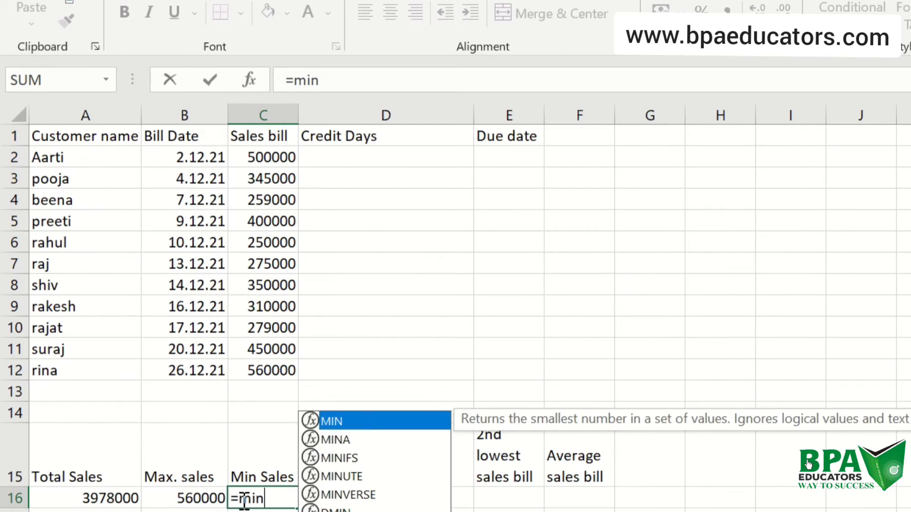
pyautogui.write('(')
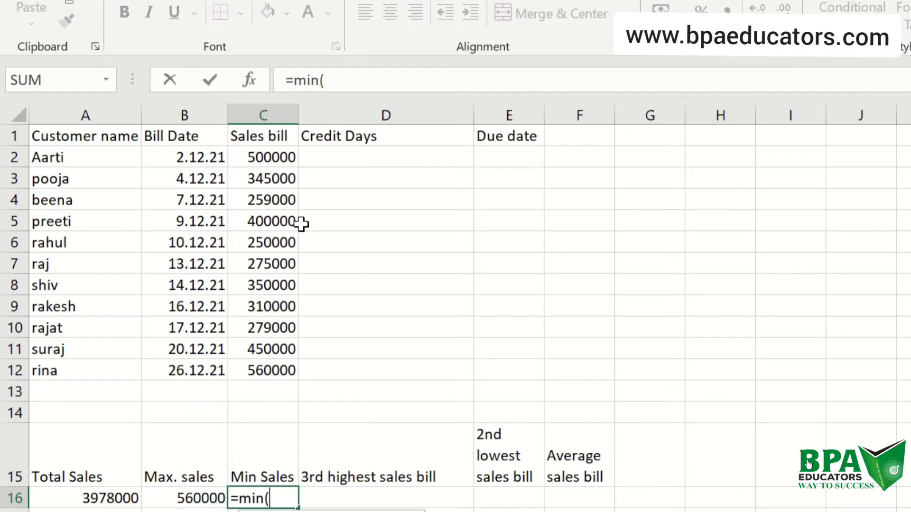
pyautogui.moveTo(269, 159); pyautogui.dragTo(266, 361)
pyautogui.write(')')
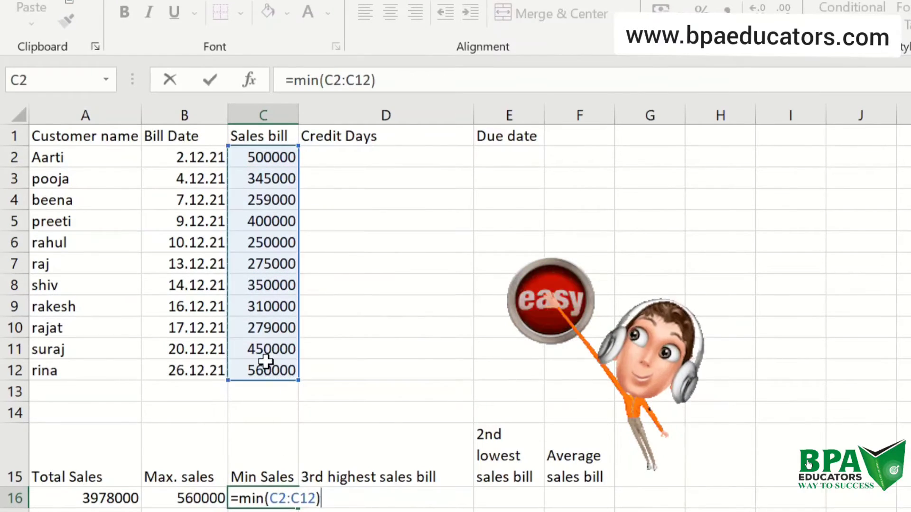
pyautogui.press('Return')
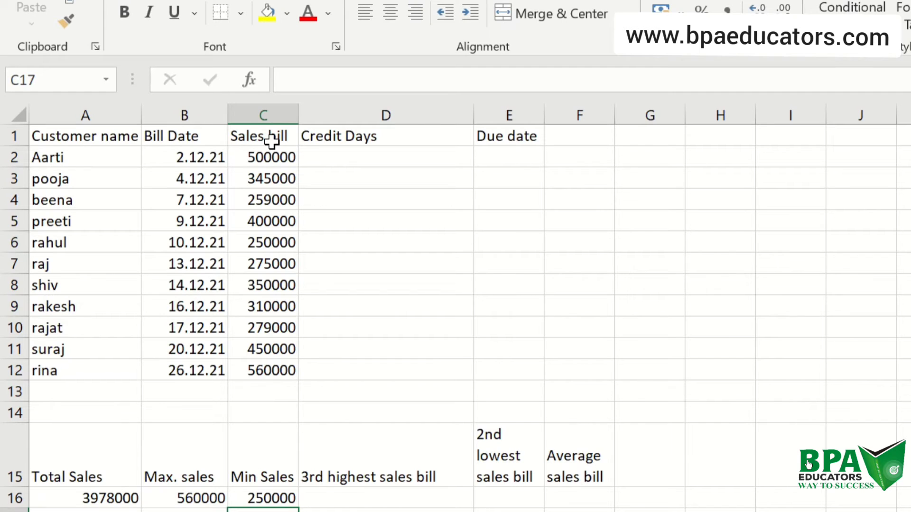
# - Calculate the 3rd highest sales bill in D16 with the formula =large(C2:C12,3)
pyautogui.click(317, 498)
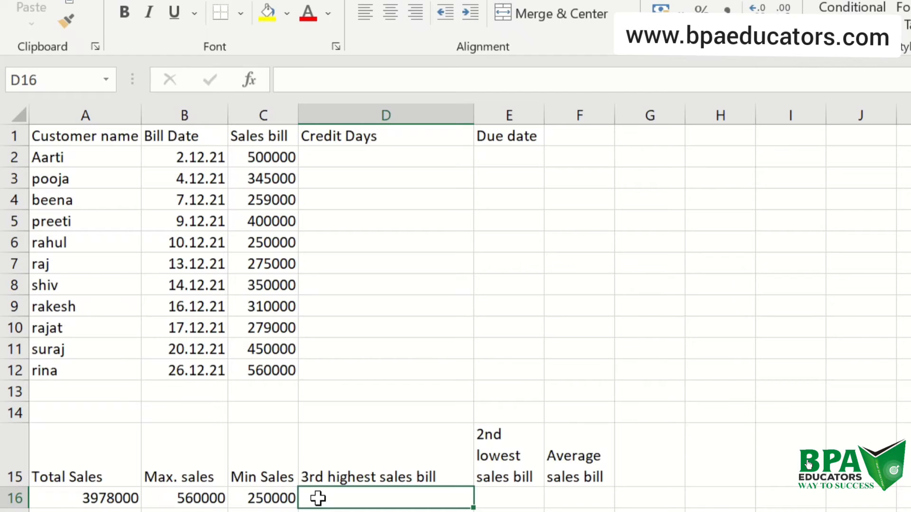
pyautogui.write('=')
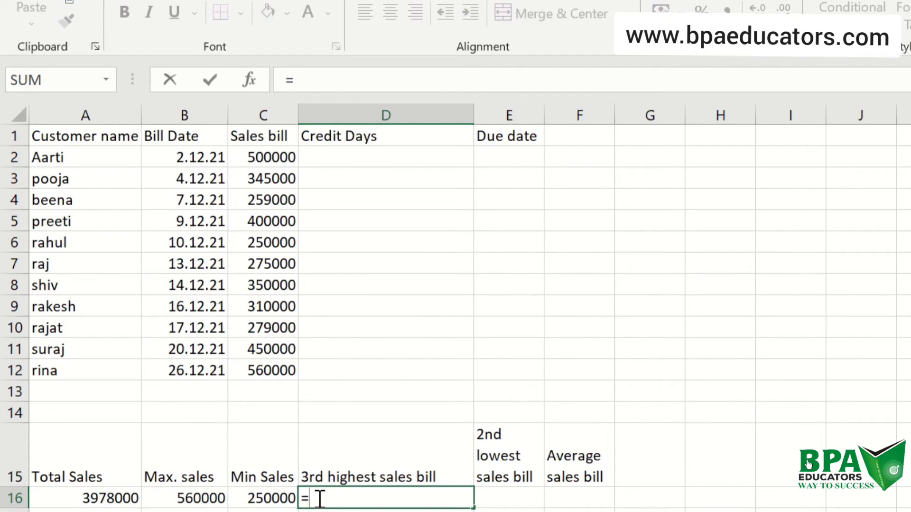
pyautogui.write('larg')
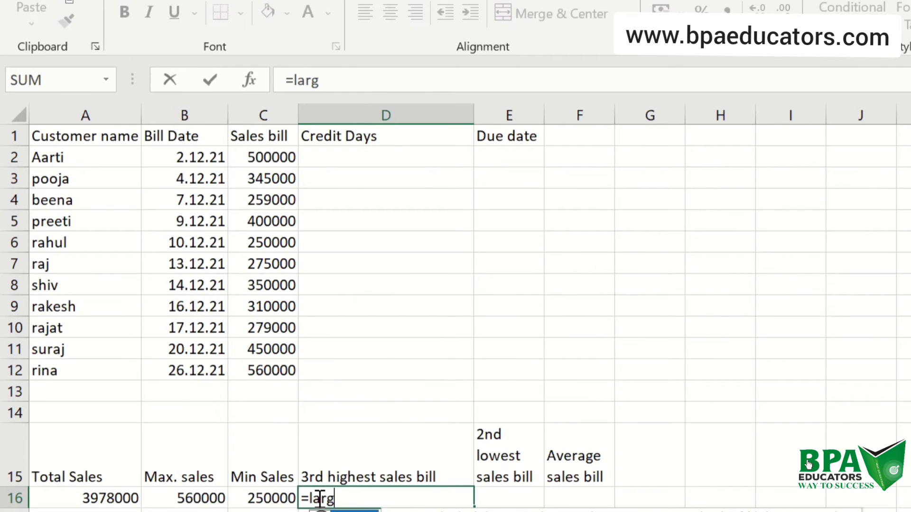
pyautogui.write('e(')
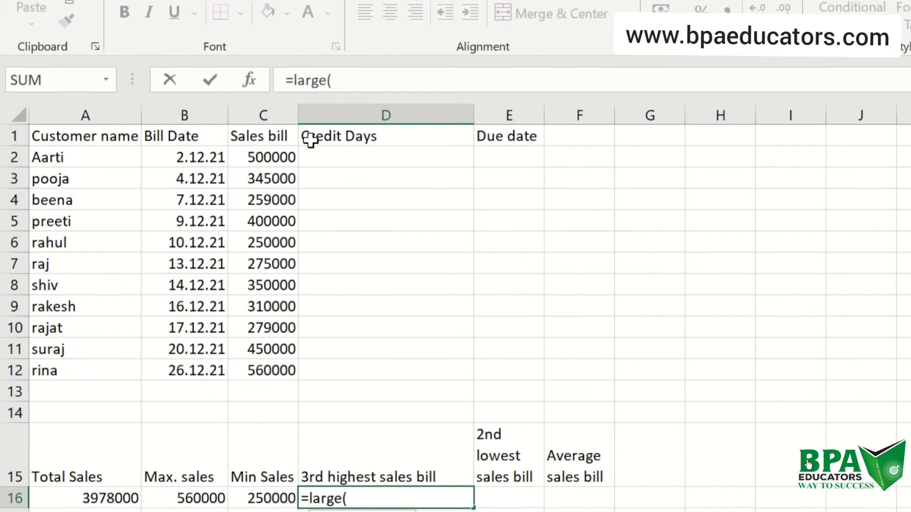
pyautogui.moveTo(261, 158); pyautogui.dragTo(266, 369)
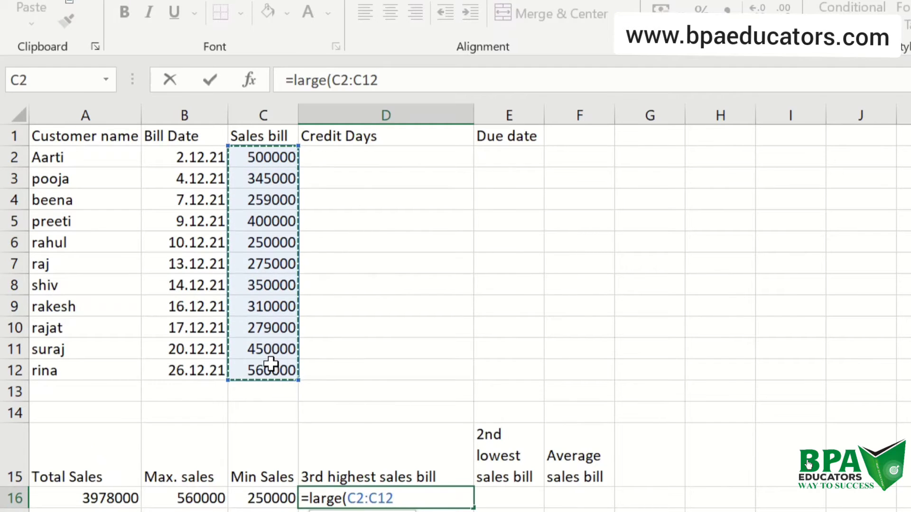
pyautogui.write(',')
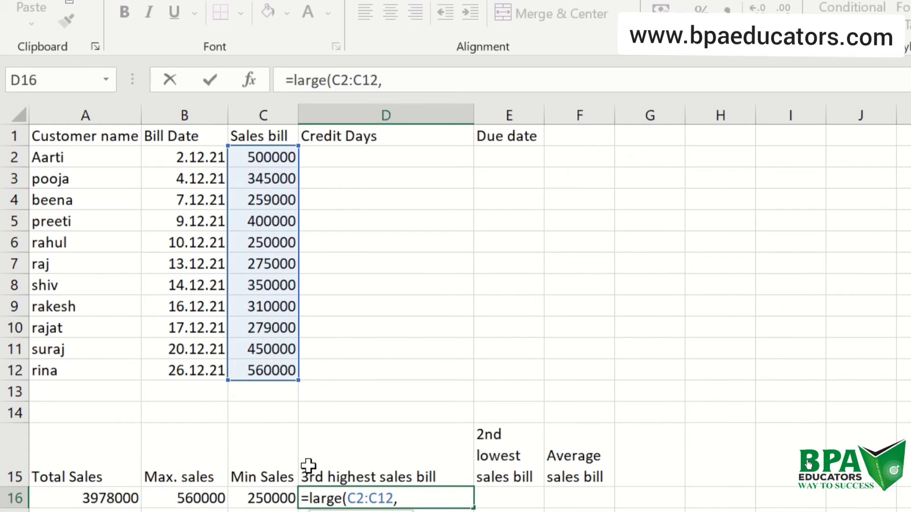
pyautogui.write('3)')
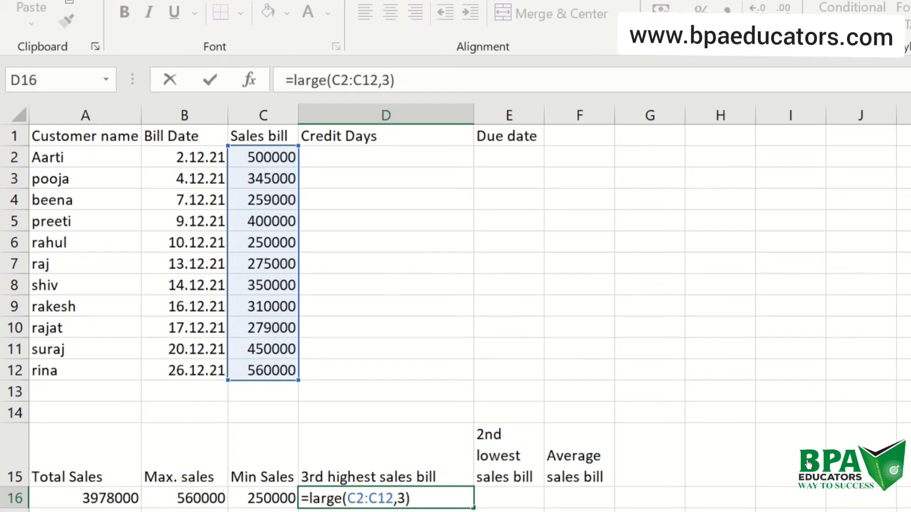
pyautogui.press('Return')
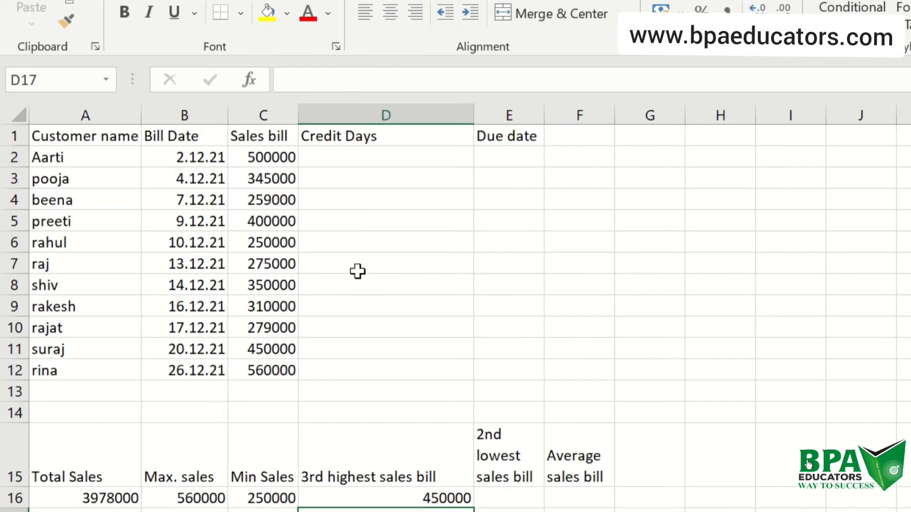
# - Calculate the 2nd lowest sales bill in E16 with the formula =small(C2:C12,2)
pyautogui.click(499, 498)
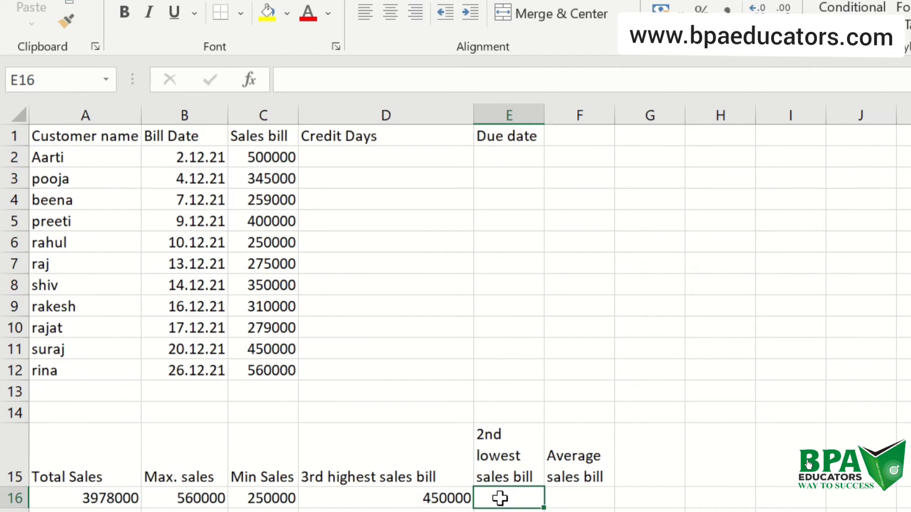
pyautogui.write('=small')
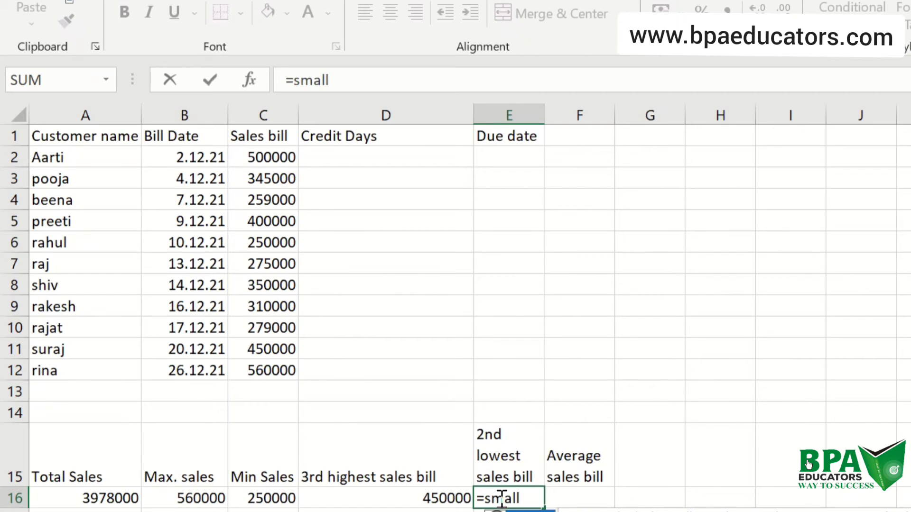
pyautogui.write('(')
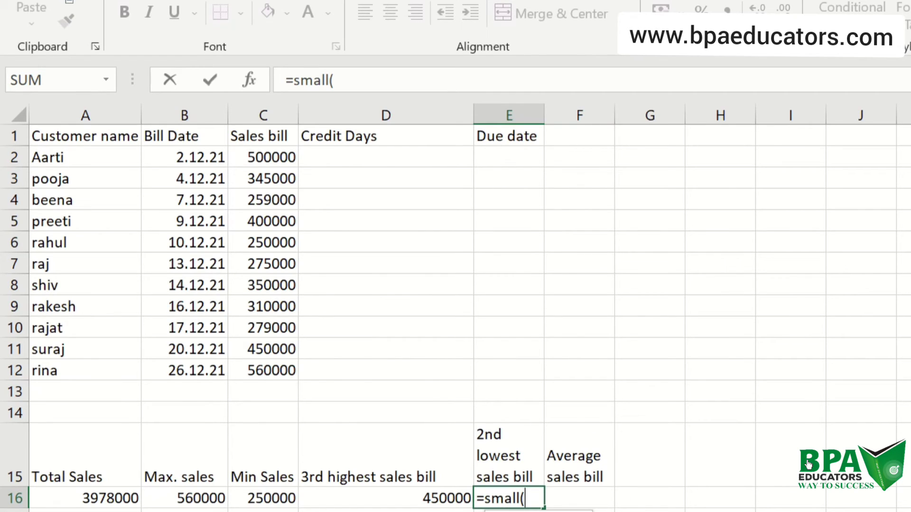
pyautogui.click(266, 160)
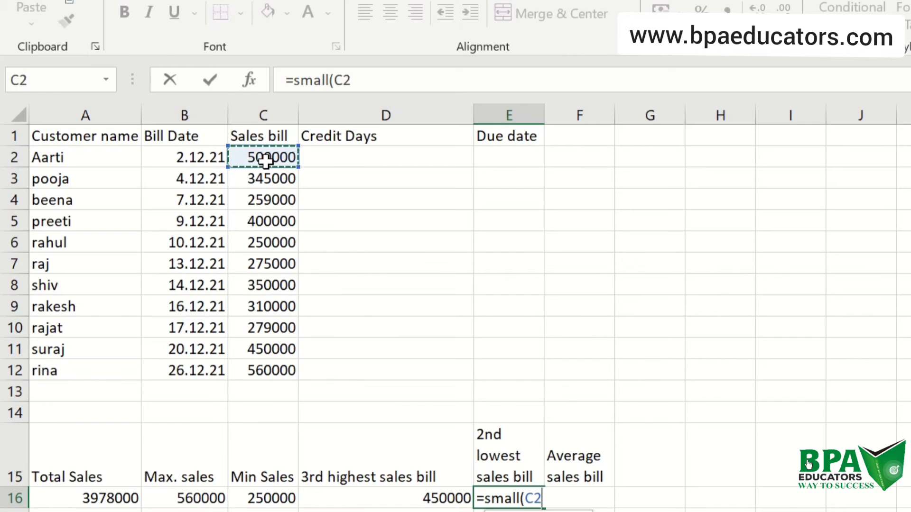
pyautogui.moveTo(266, 161); pyautogui.dragTo(290, 373)
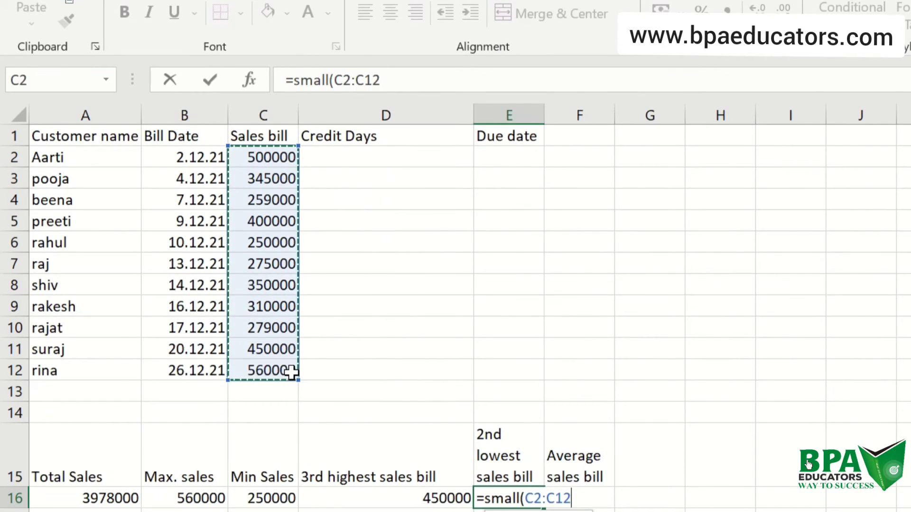
pyautogui.write(',')
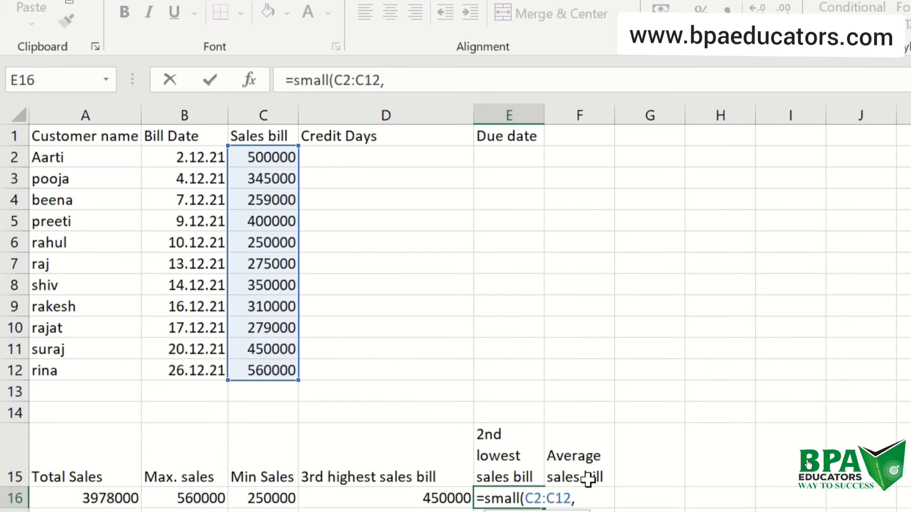
pyautogui.write('2)')
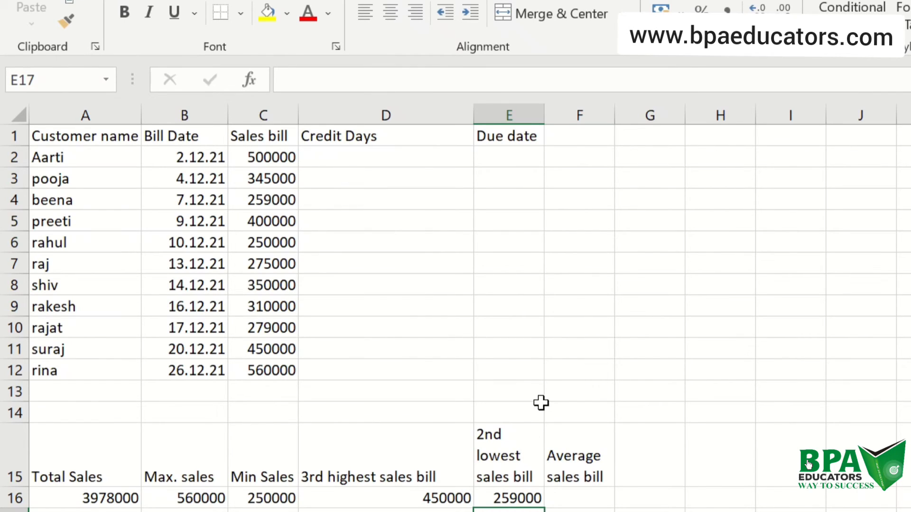
# - Calculate the average sales bill in F16 with the formula =Average(C2:C12)
pyautogui.click(581, 497)
pyautogui.write('=')
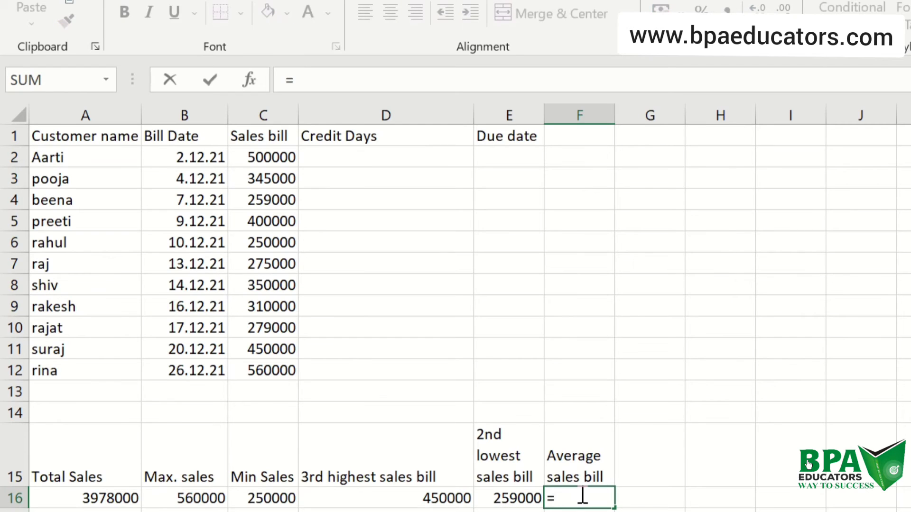
pyautogui.write('Aver')
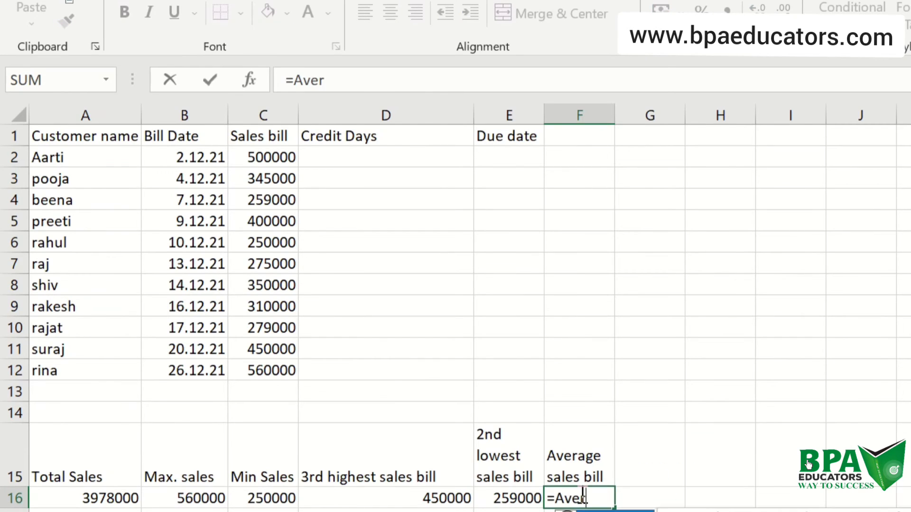
pyautogui.write('gae')
pyautogui.press('BackSpace')
pyautogui.press('BackSpace')
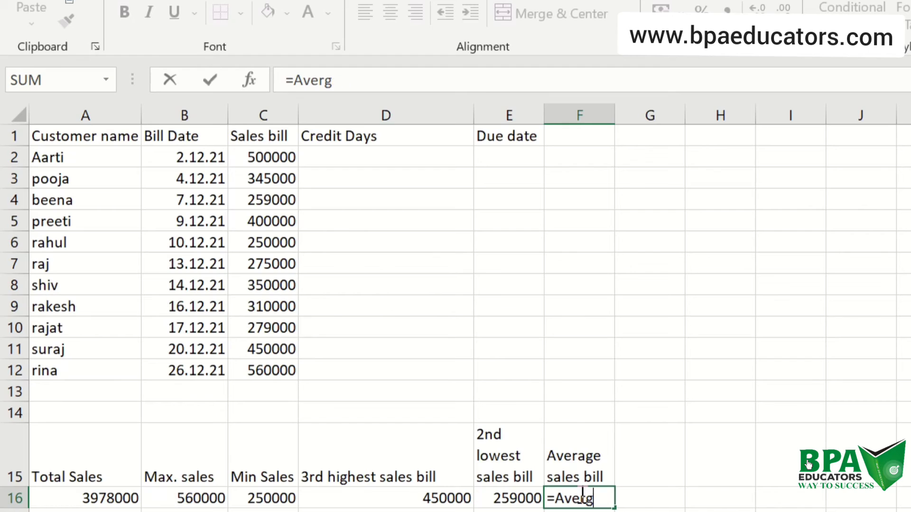
pyautogui.press('BackSpace')
pyautogui.write('age')
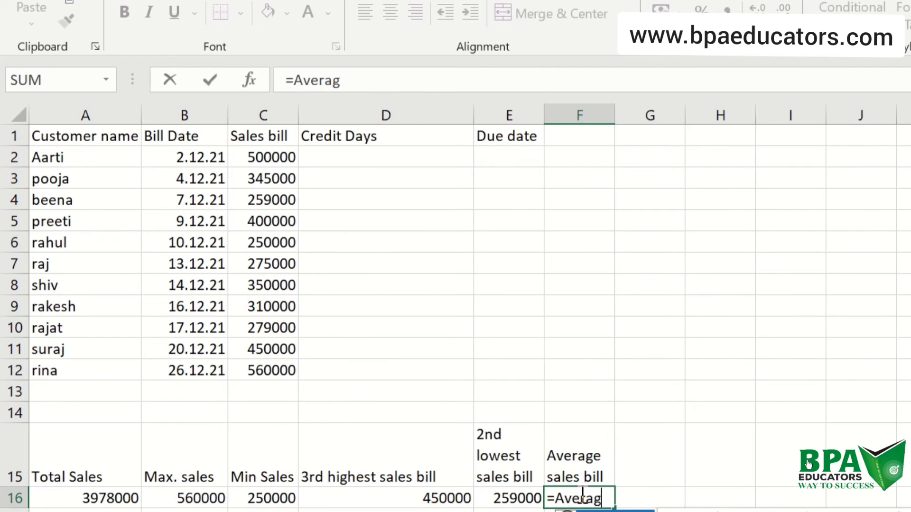
pyautogui.write('(')
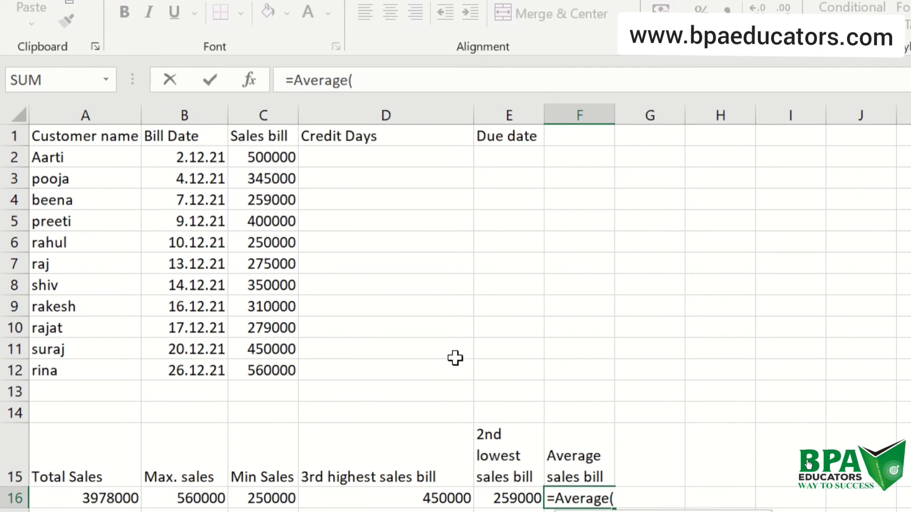
pyautogui.moveTo(267, 152); pyautogui.dragTo(280, 366)
pyautogui.write(')')
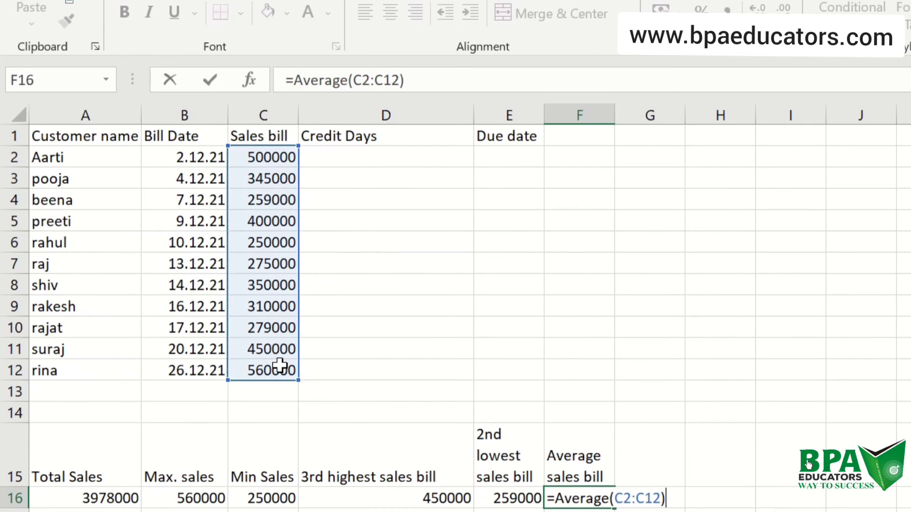
pyautogui.press('Return')
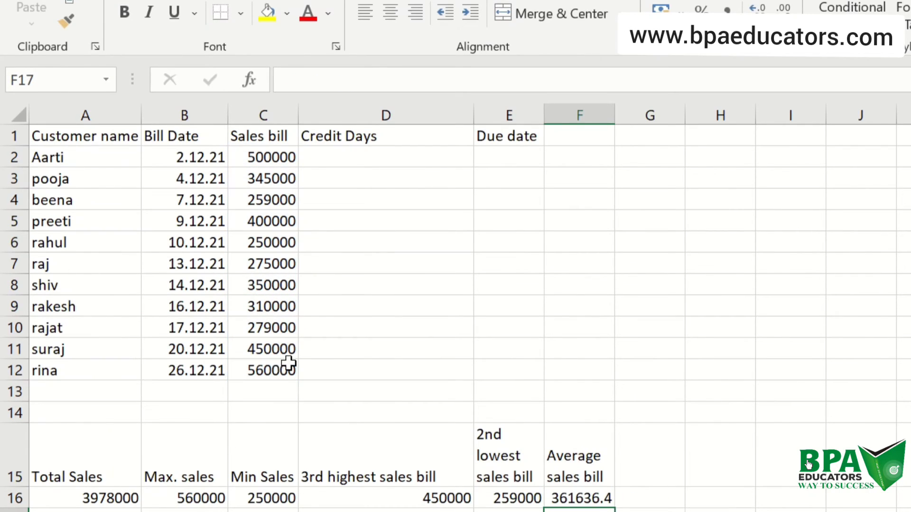
# - Enter the credit days 15, 23, 2, 5, 6 and 8 for the first six customers in D2:D7
pyautogui.click(351, 152)
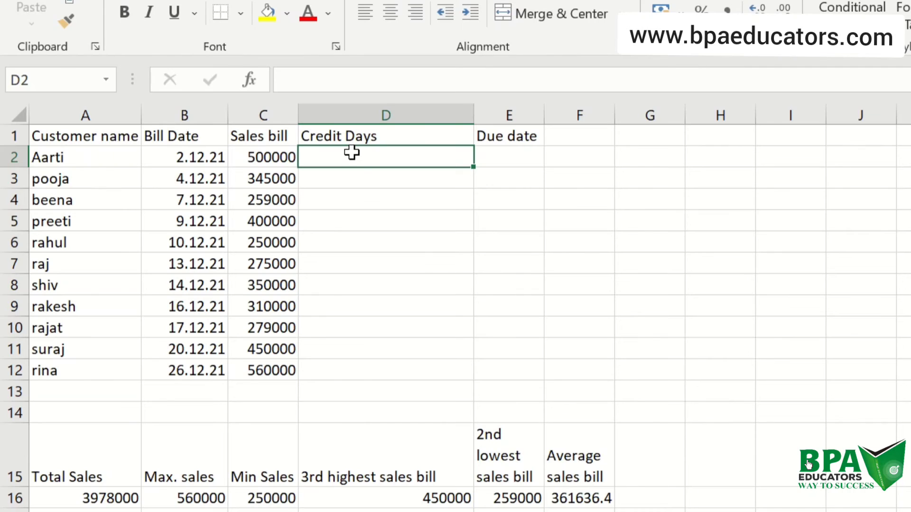
pyautogui.write('15')
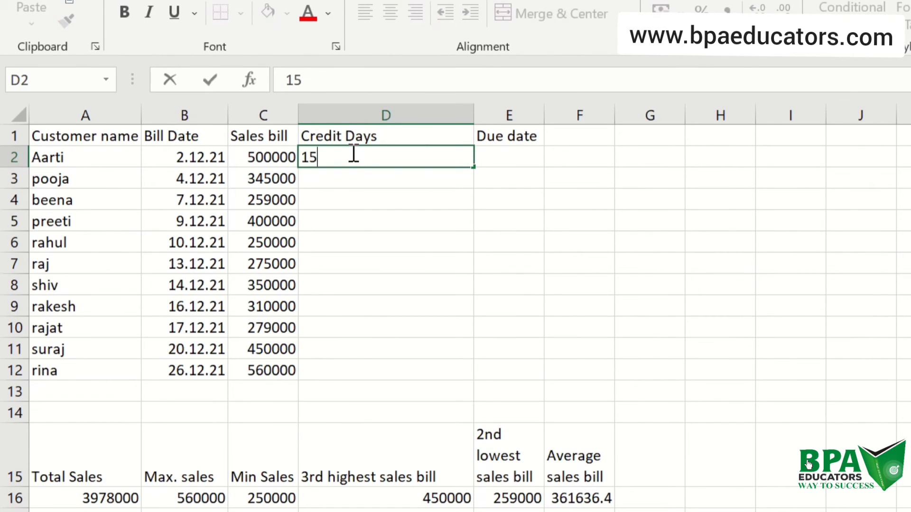
pyautogui.press('Return')
pyautogui.write('23')
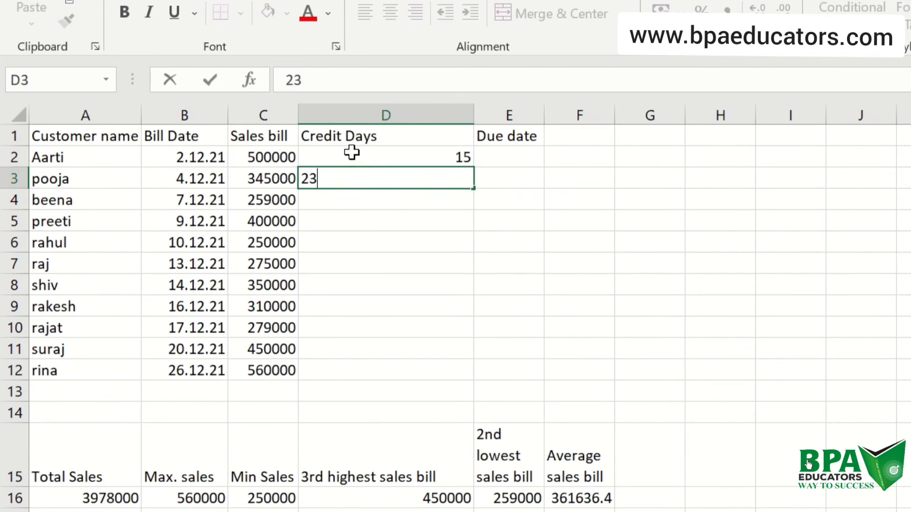
pyautogui.press('Return')
pyautogui.write('2')
pyautogui.press('Return')
pyautogui.write('5')
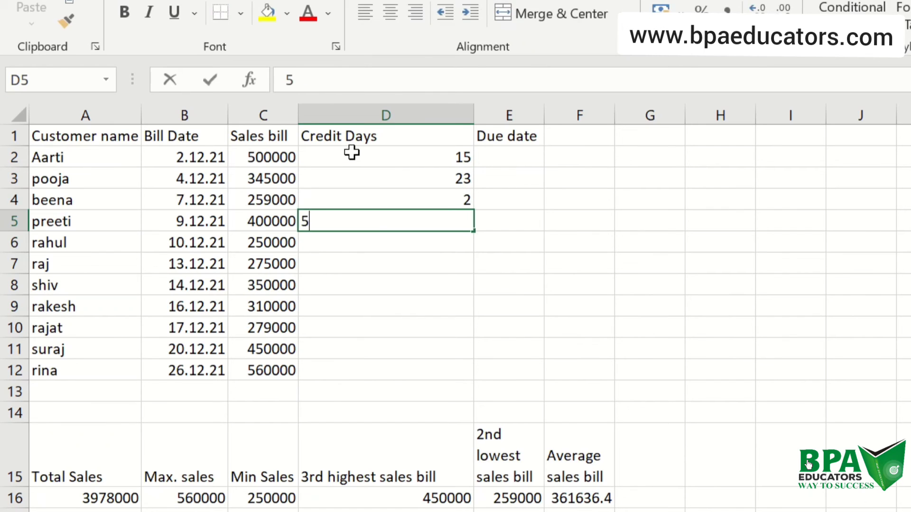
pyautogui.press('Return')
pyautogui.write('6')
pyautogui.hotkey('ctrl', 'Return')
pyautogui.press('Return')
pyautogui.write('8')
pyautogui.press('Return')
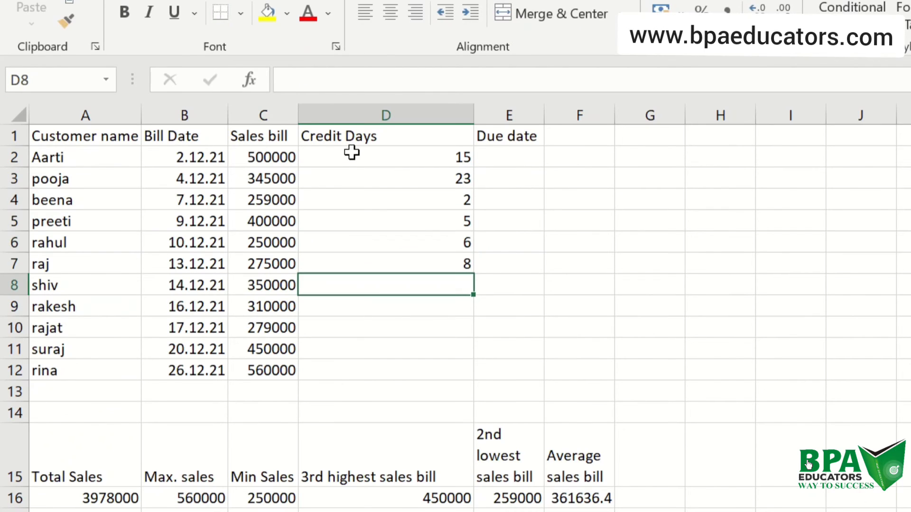
# - Enter the credit days 9, 30, 15, 6 and 4 for the remaining five customers in D8:D12
pyautogui.write('9')
pyautogui.press('Return')
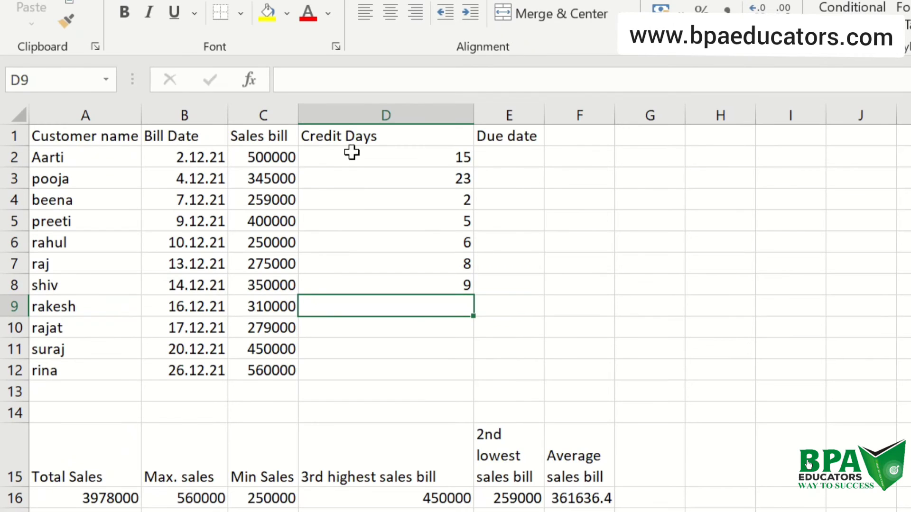
pyautogui.write('30')
pyautogui.press('Return')
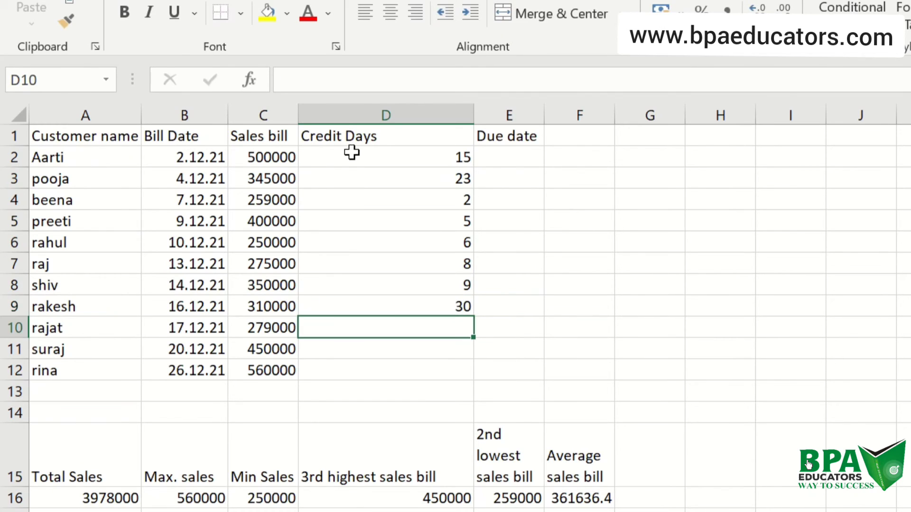
pyautogui.write('15')
pyautogui.press('Return')
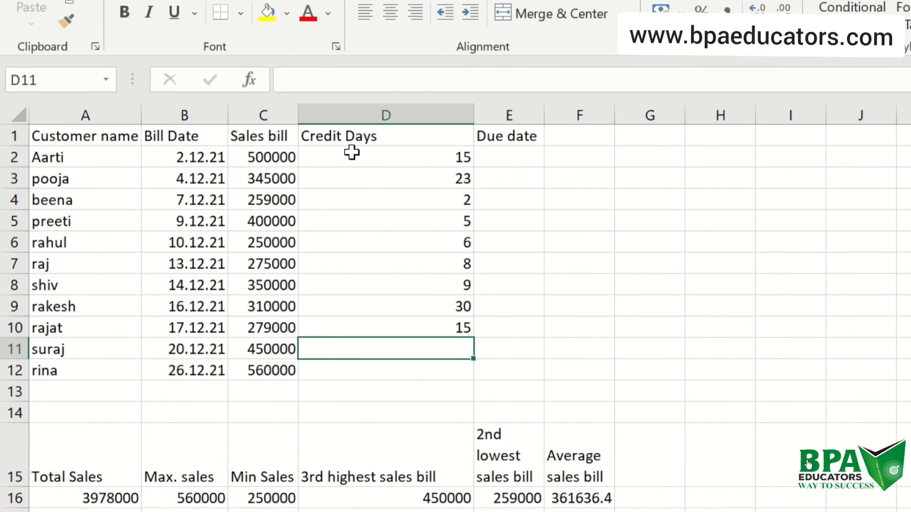
pyautogui.write('6')
pyautogui.press('Return')
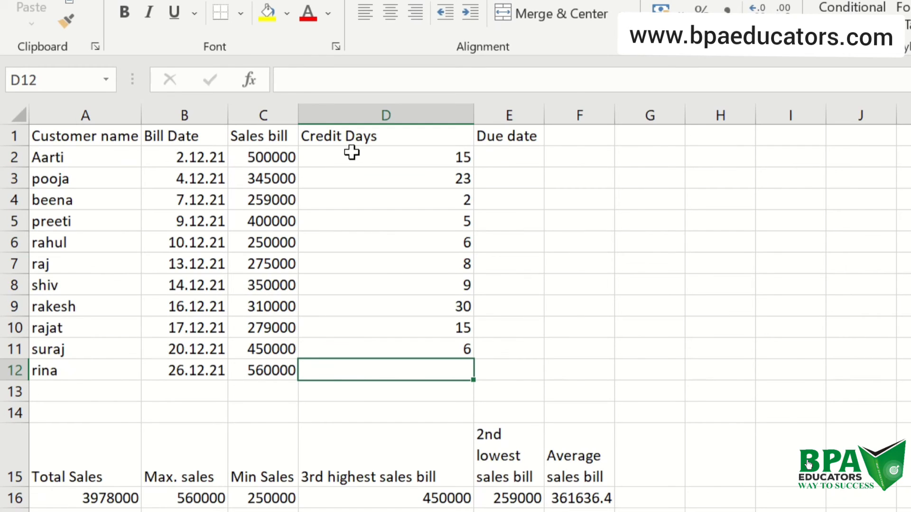
pyautogui.write('4')
pyautogui.press('Return')
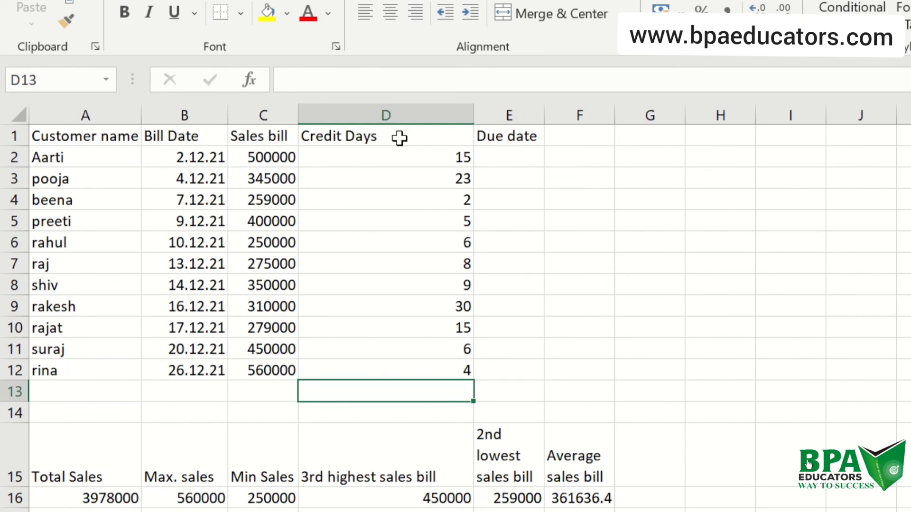
# - Center the credit days values in D2:D12 horizontally
pyautogui.click(392, 152)
pyautogui.moveTo(392, 153); pyautogui.dragTo(402, 367)
pyautogui.click(391, 13)
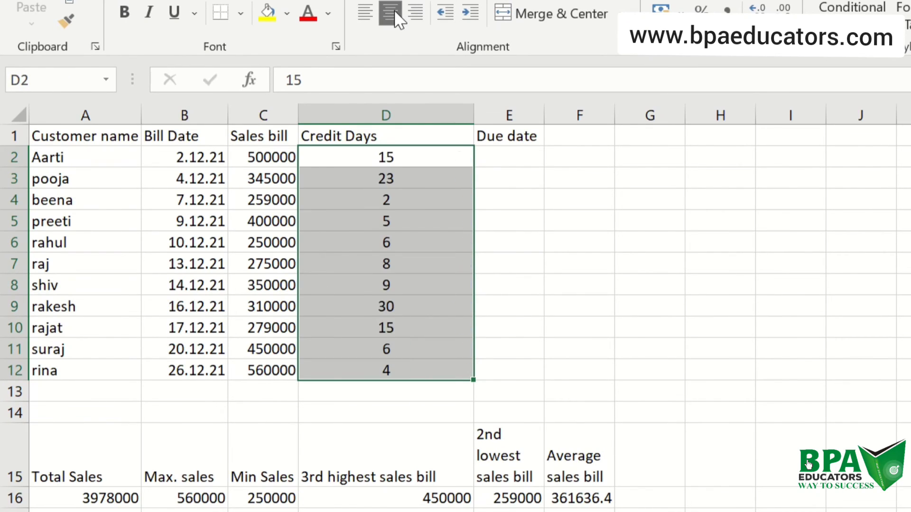
# - Calculate the first customer's due date in E2 by adding credit days to the bill date with the formula =B2+D2
pyautogui.click(509, 160)
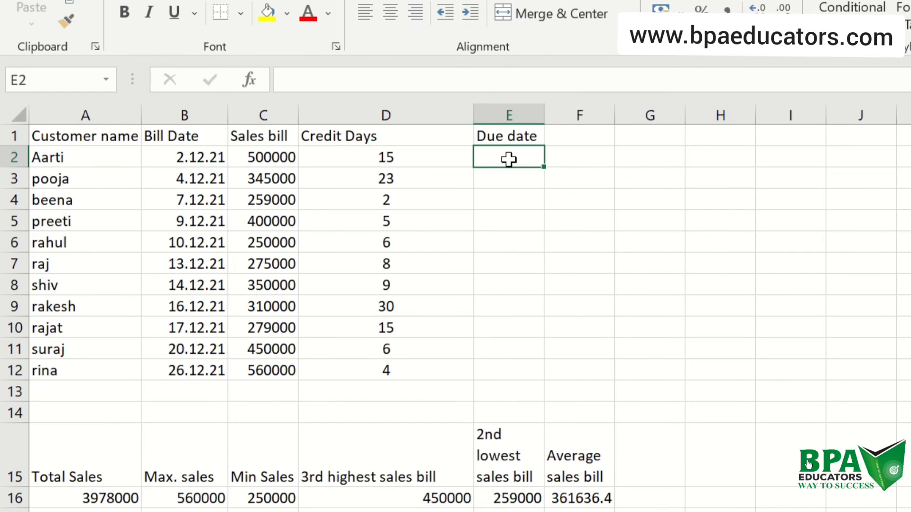
pyautogui.write('=')
pyautogui.click(160, 152)
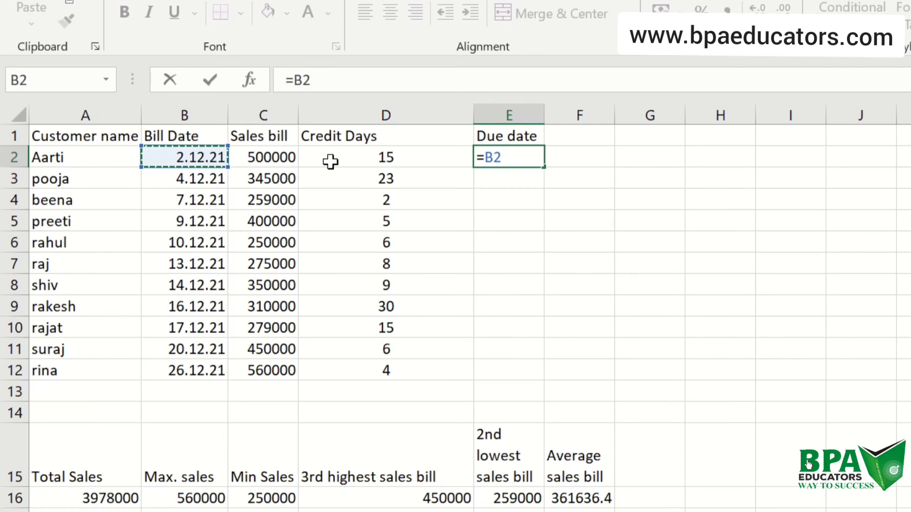
pyautogui.write('+')
pyautogui.click(362, 161)
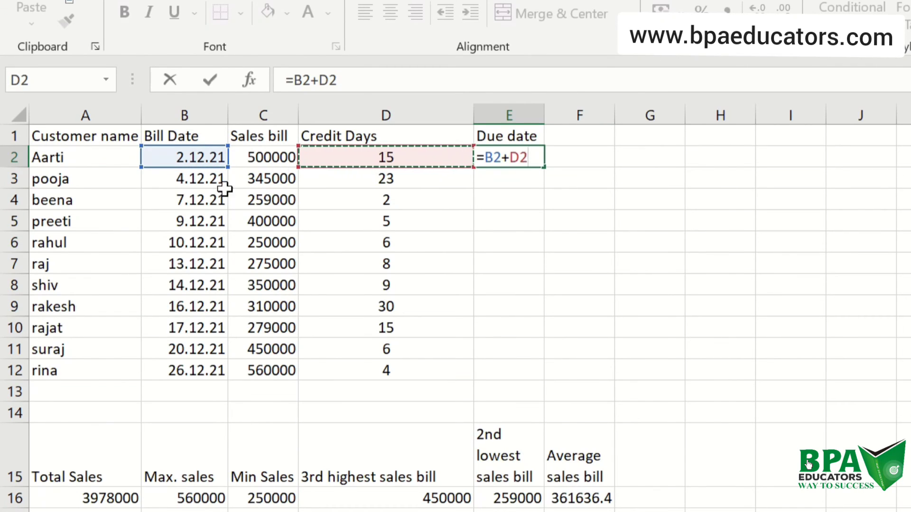
pyautogui.press('Return')
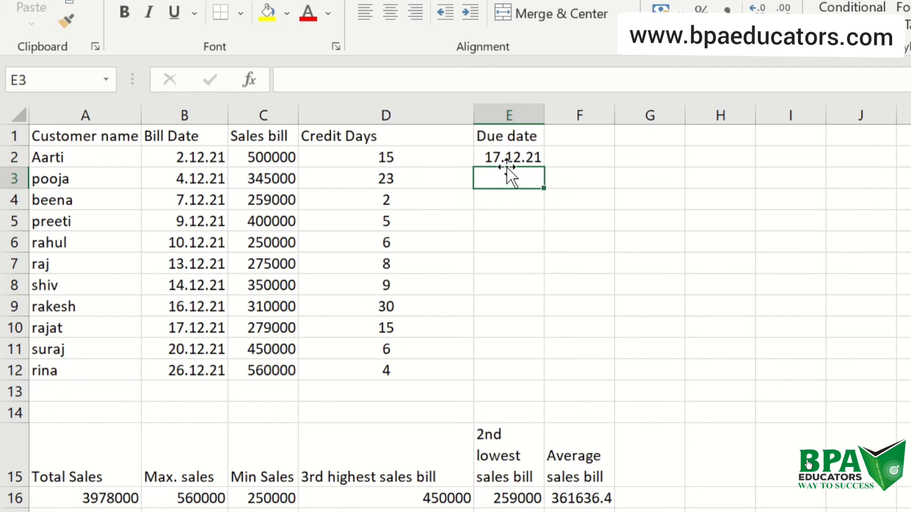
# - Copy the due date formula from E2 down through E12 for all remaining customers
pyautogui.moveTo(508, 154); pyautogui.dragTo(491, 139)
pyautogui.click(526, 159)
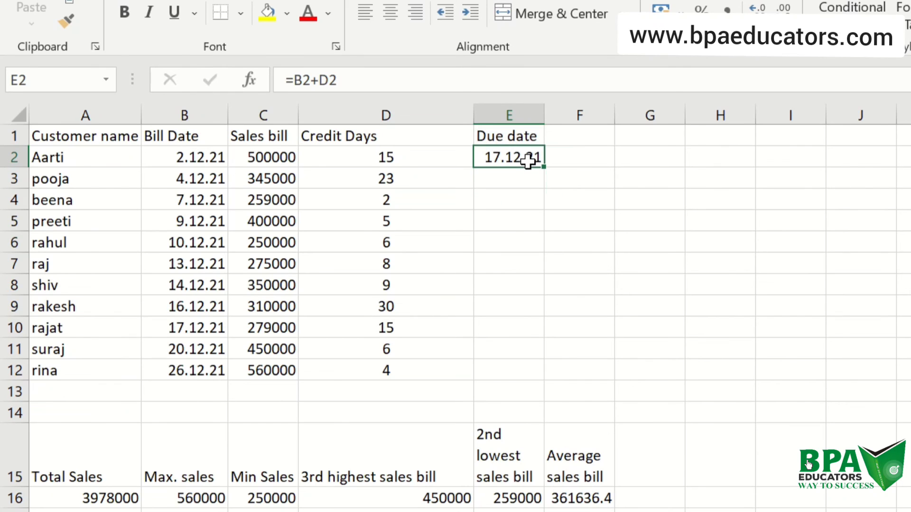
pyautogui.doubleClick(544, 165)
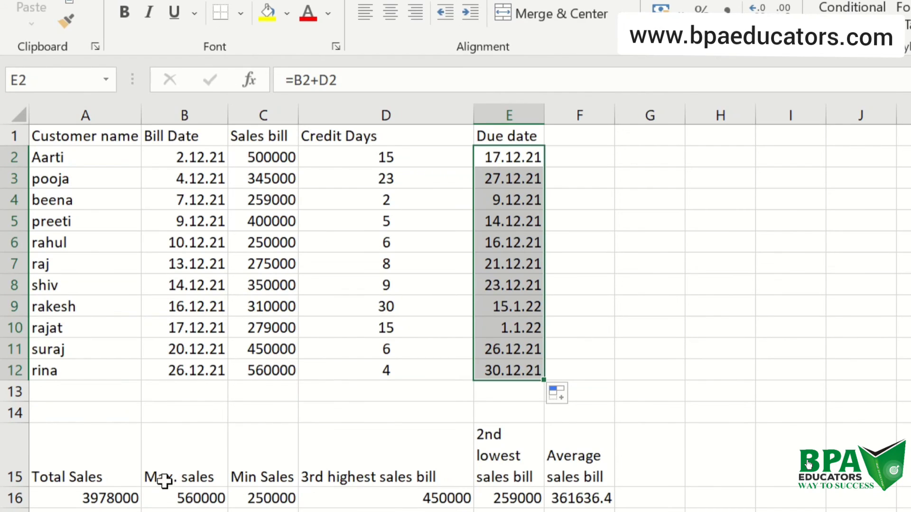
# - Review the total, maximum, minimum, 3rd highest, 2nd lowest and average formulas in A16:F16 and the due date formula in E2
pyautogui.click(59, 492)
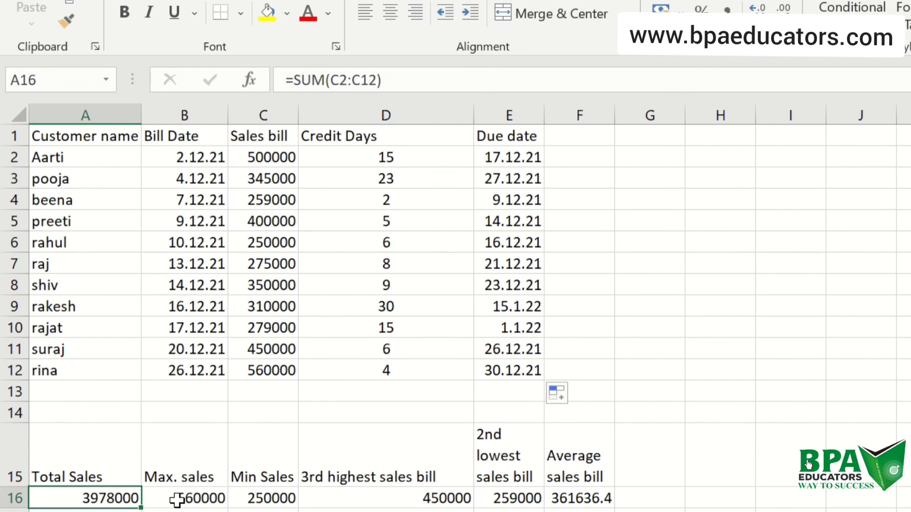
pyautogui.click(217, 497)
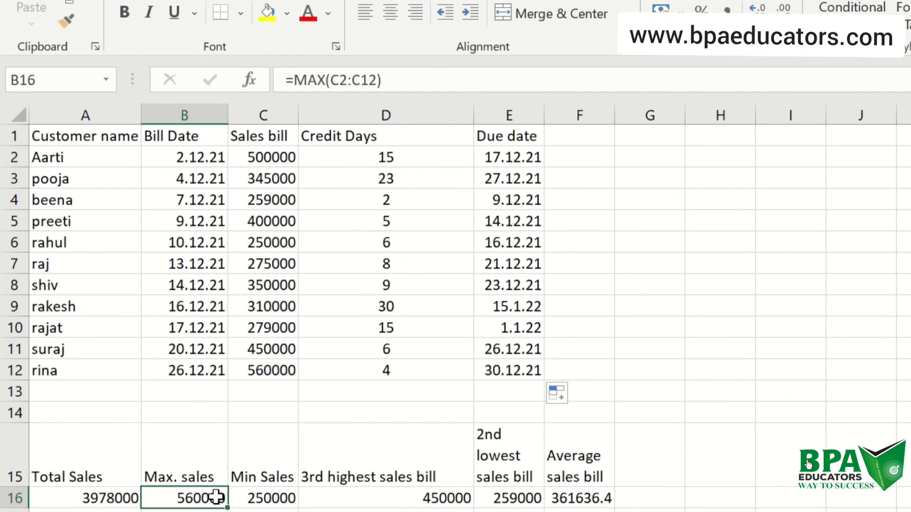
pyautogui.click(261, 502)
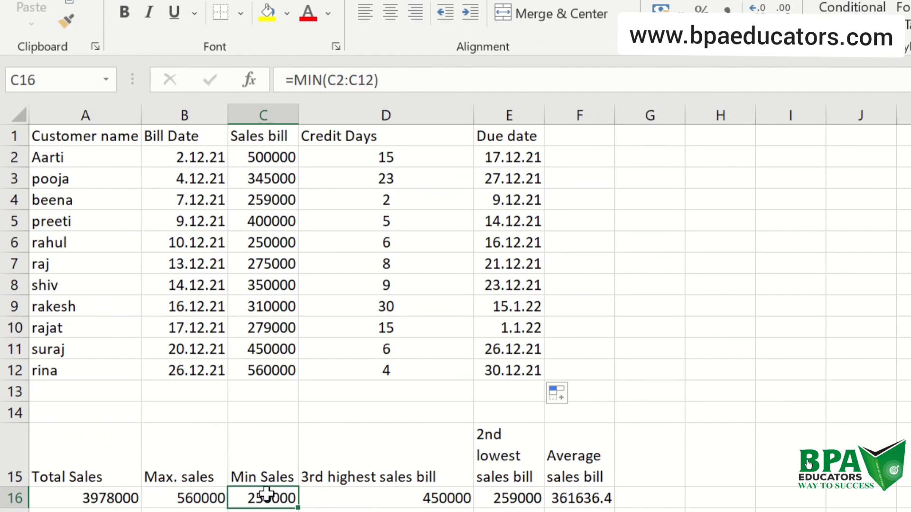
pyautogui.click(358, 494)
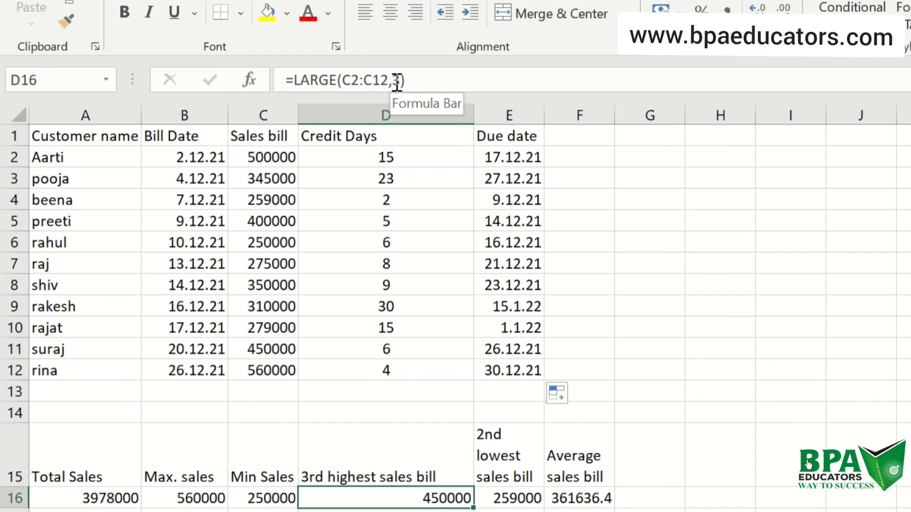
pyautogui.click(516, 499)
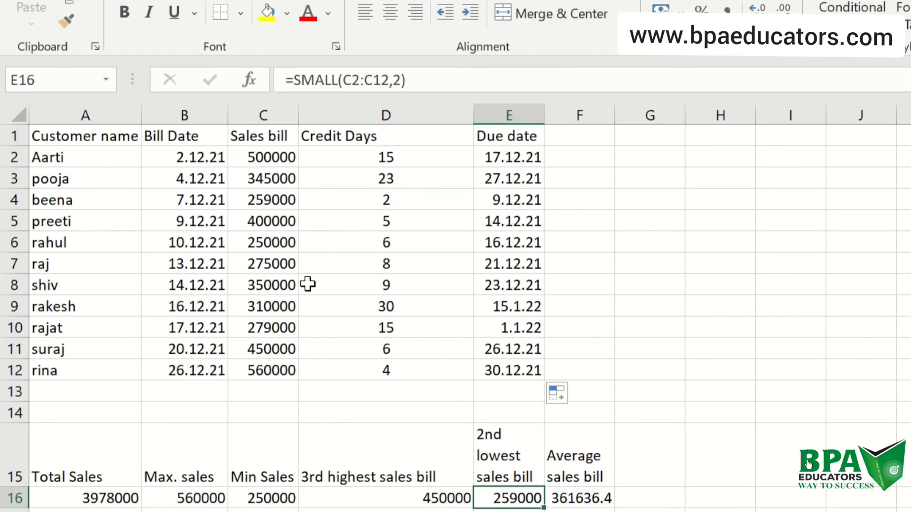
pyautogui.click(580, 498)
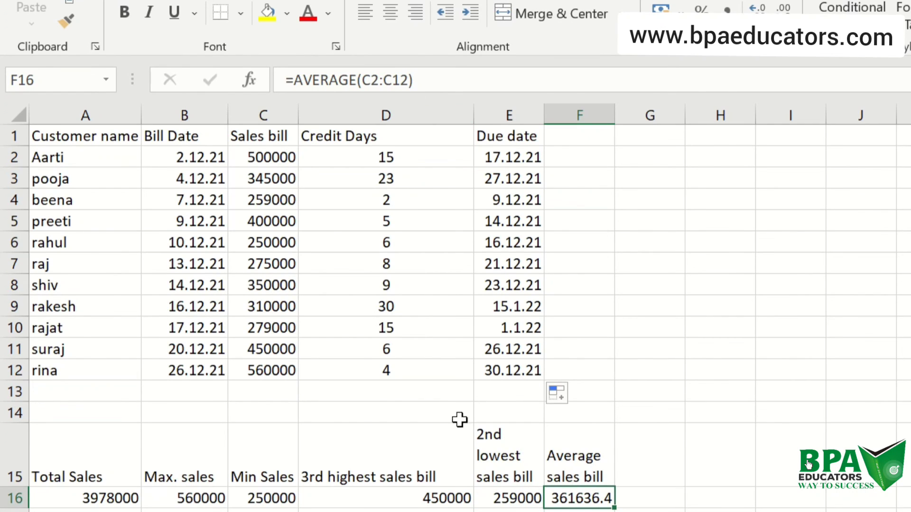
pyautogui.click(512, 161)
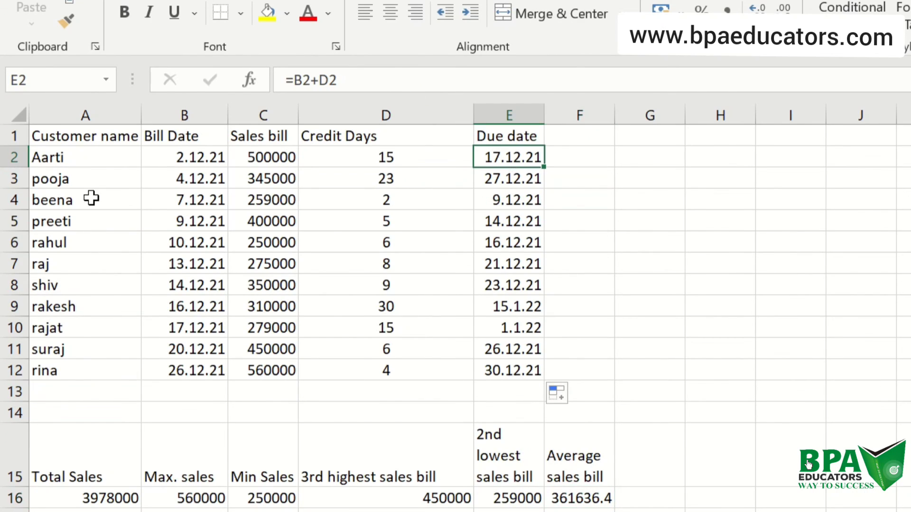